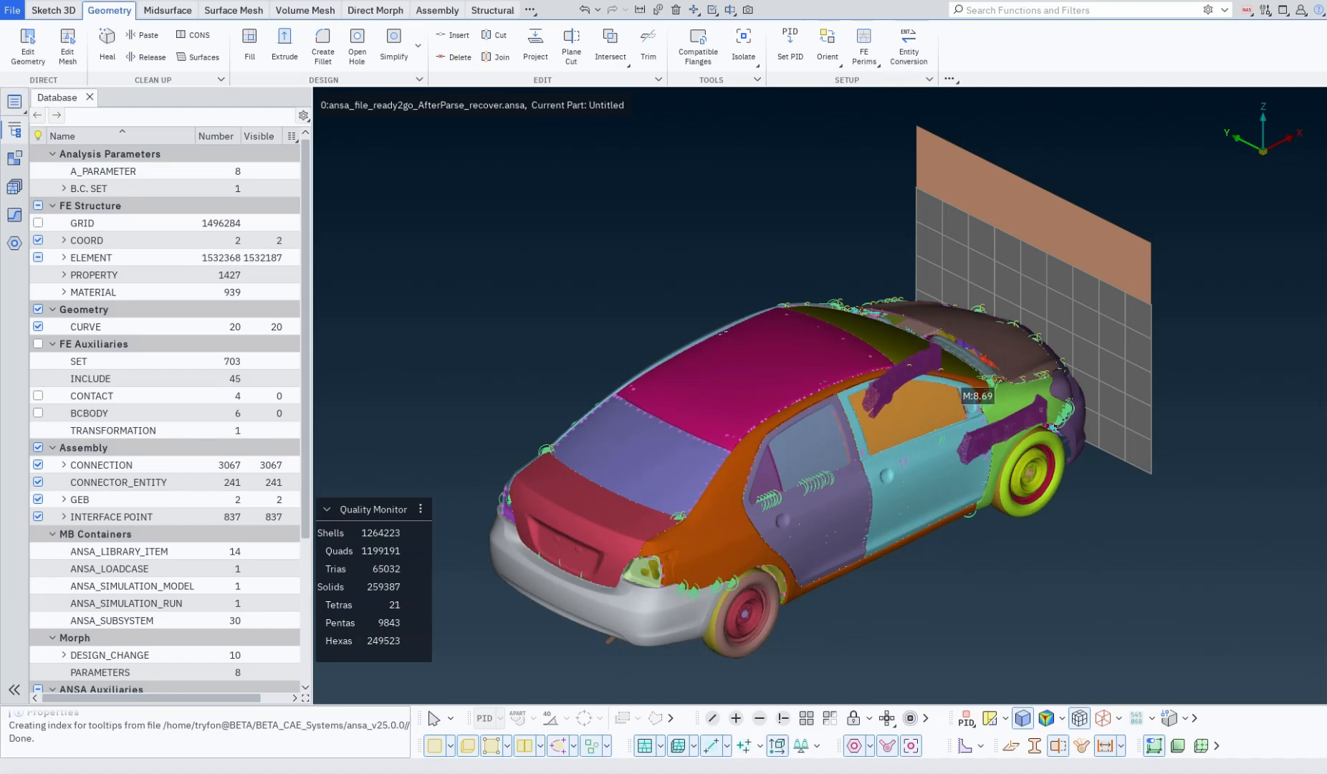
Step: Open the Properties list and dock it as a tab beside the Database tab
left_click(14, 101)
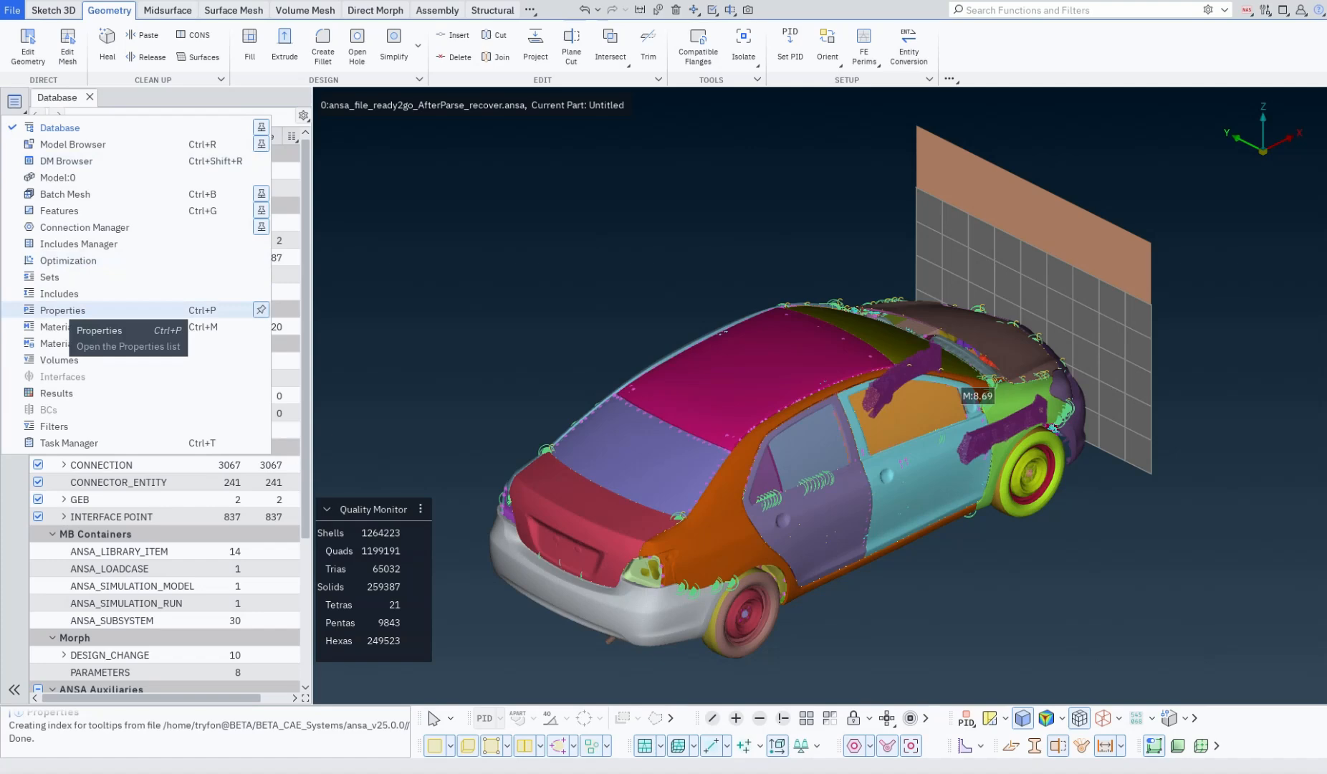
left_click(72, 310)
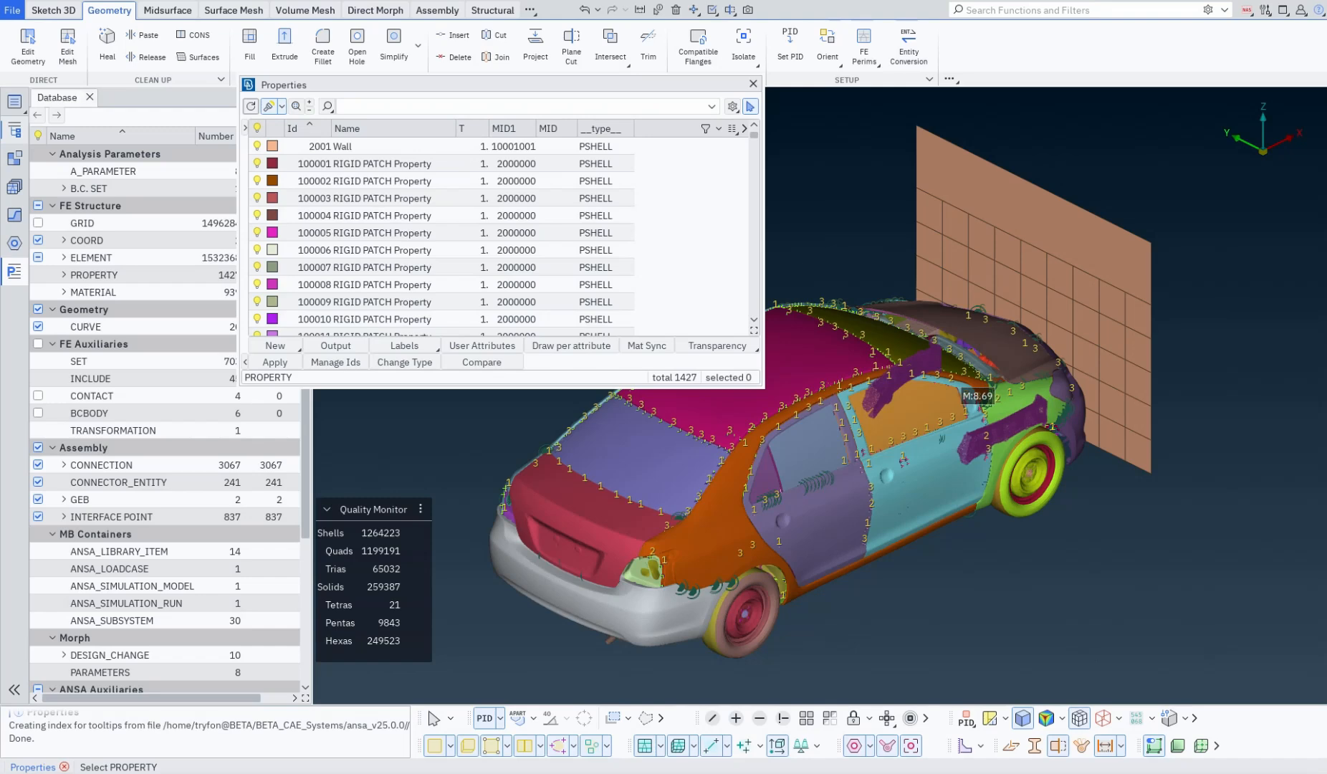
left_click_drag(459, 85, 292, 97)
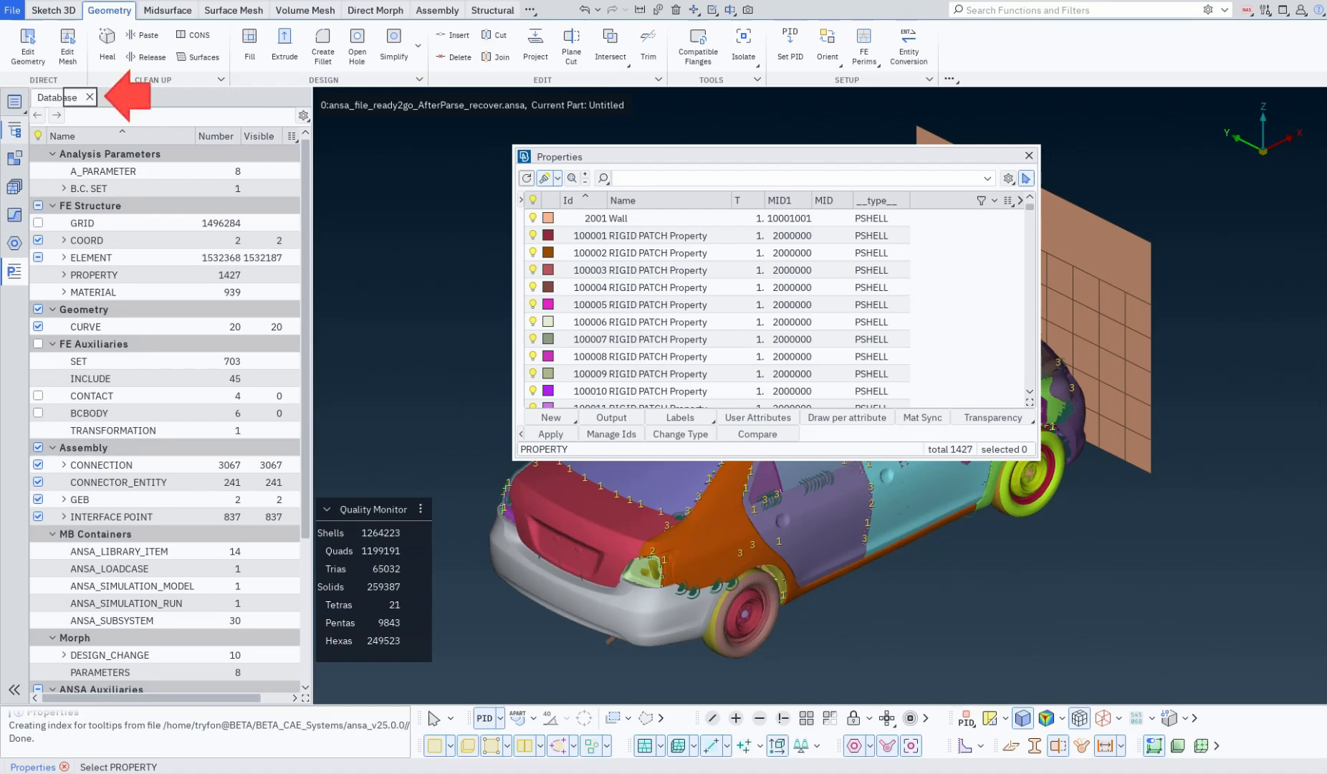
left_click_drag(293, 97, 293, 96)
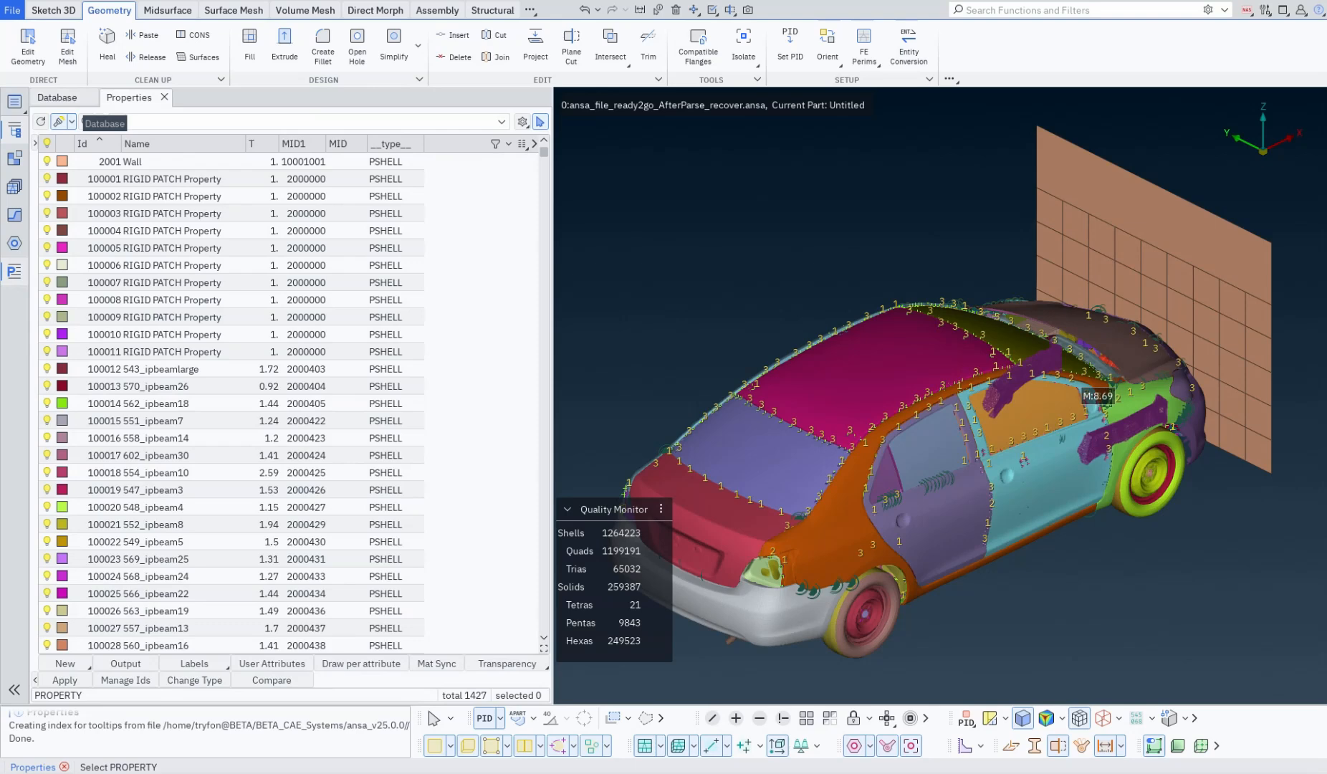
Step: Try to untab the docked Properties list and to resize its panel
right_click(120, 101)
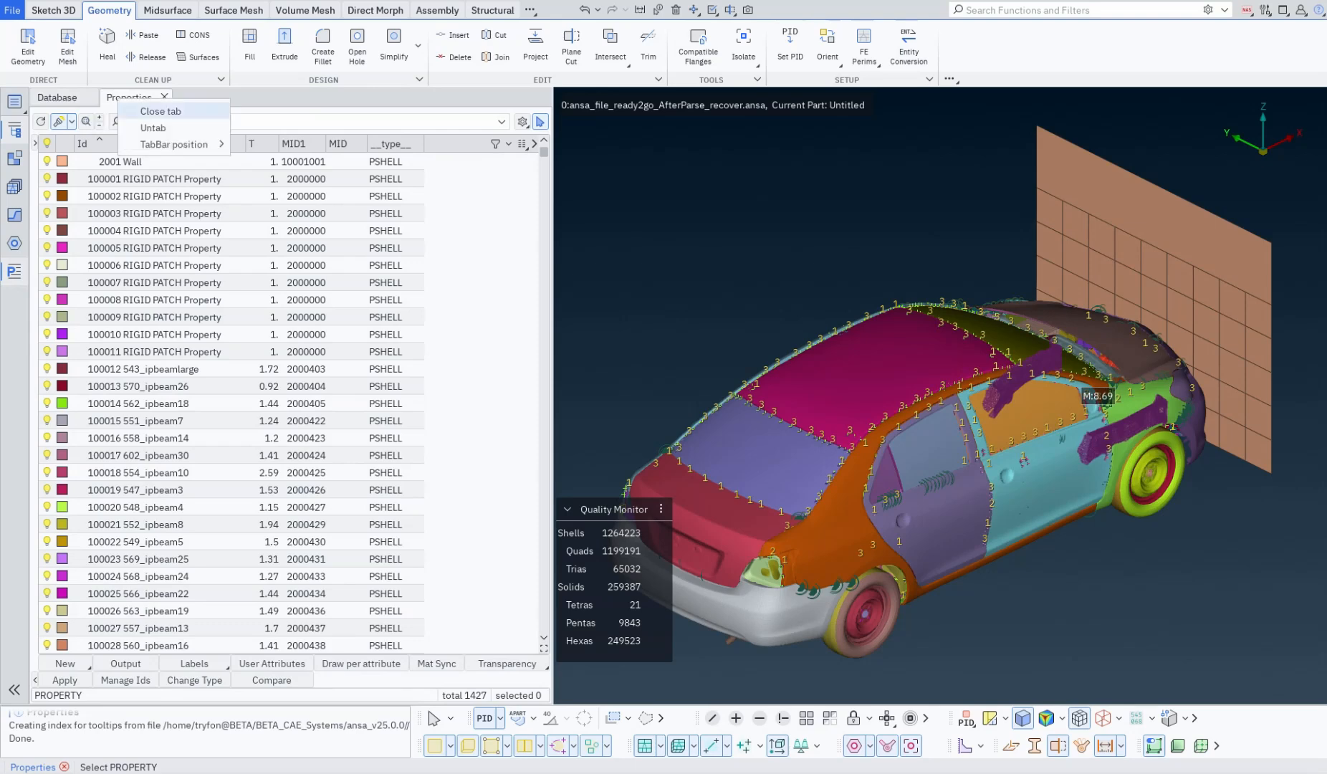
left_click(153, 127)
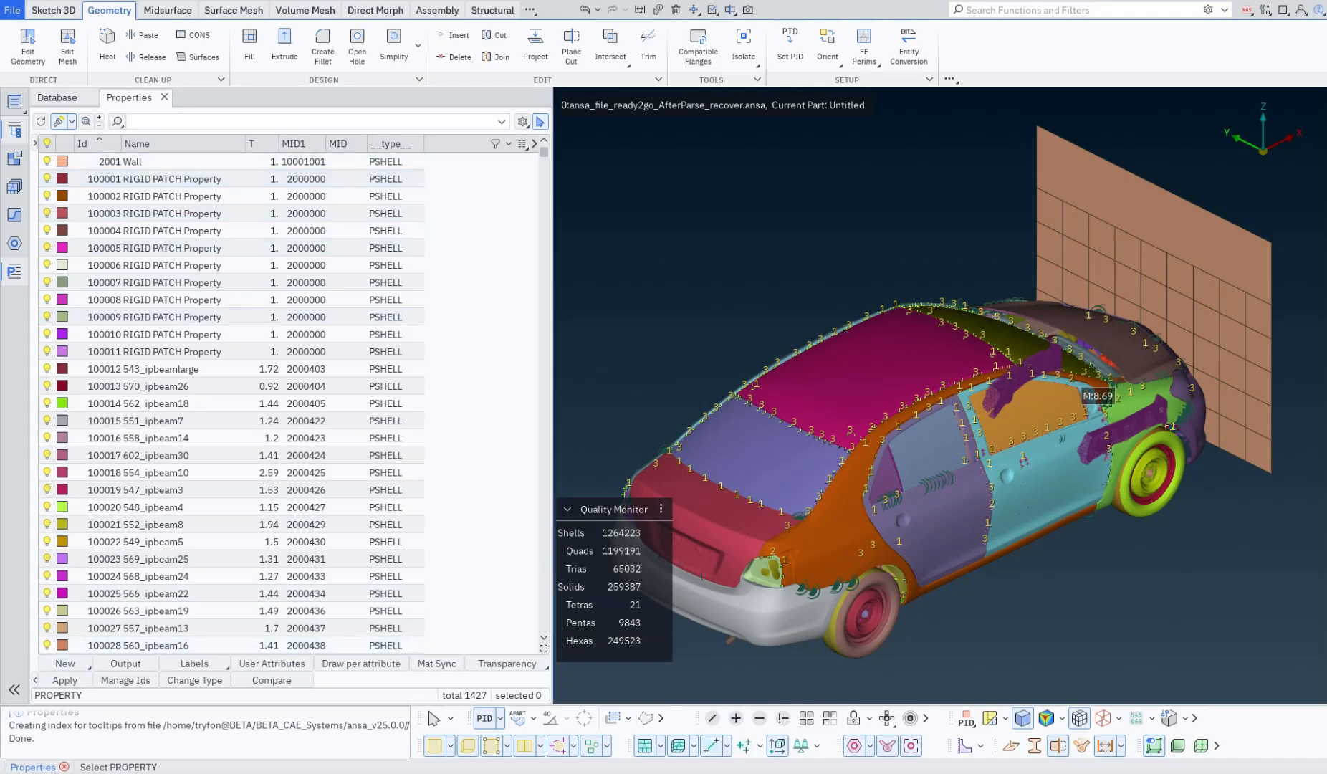
mouse_move(554, 396)
left_mouse_down()
mouse_move(583, 396)
mouse_move(554, 396)
left_mouse_up()
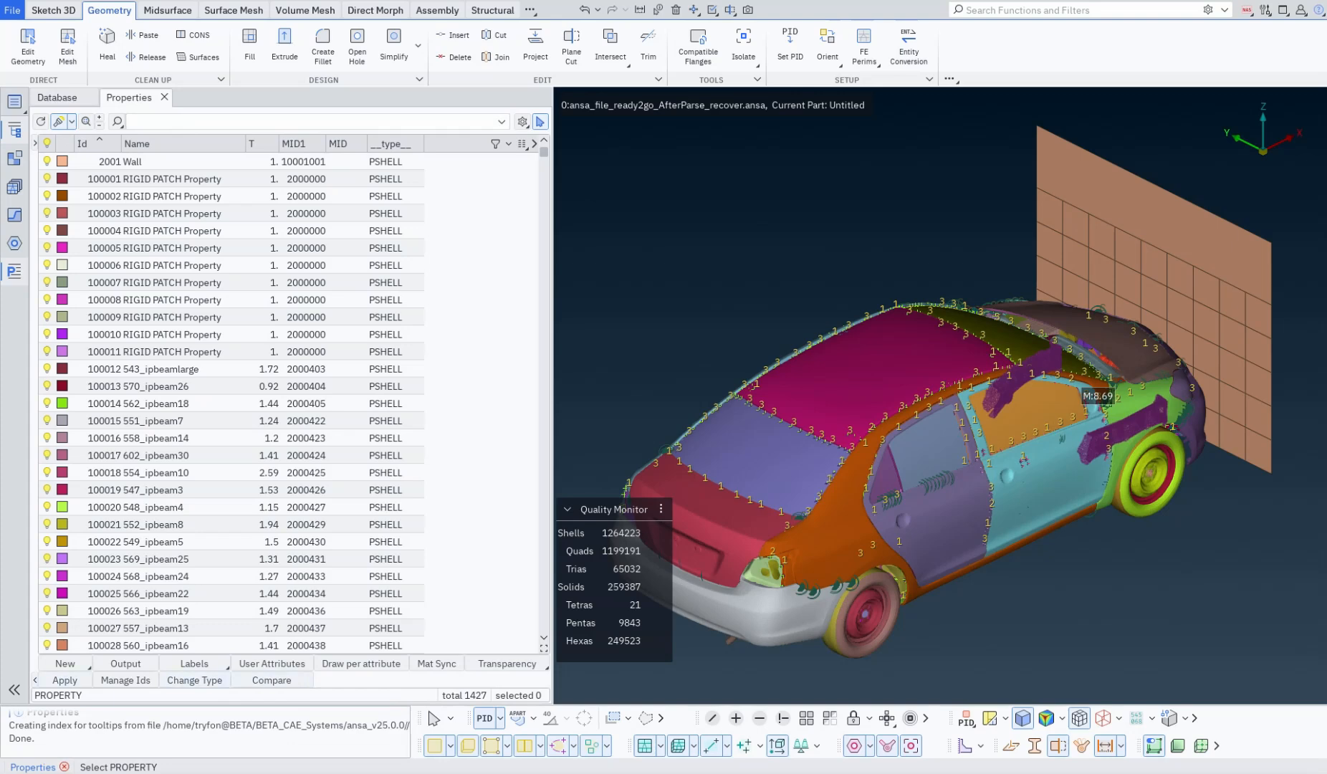
Step: Collapse the Properties list's action buttons, and narrow the docked panel before restoring its width
left_click(34, 680)
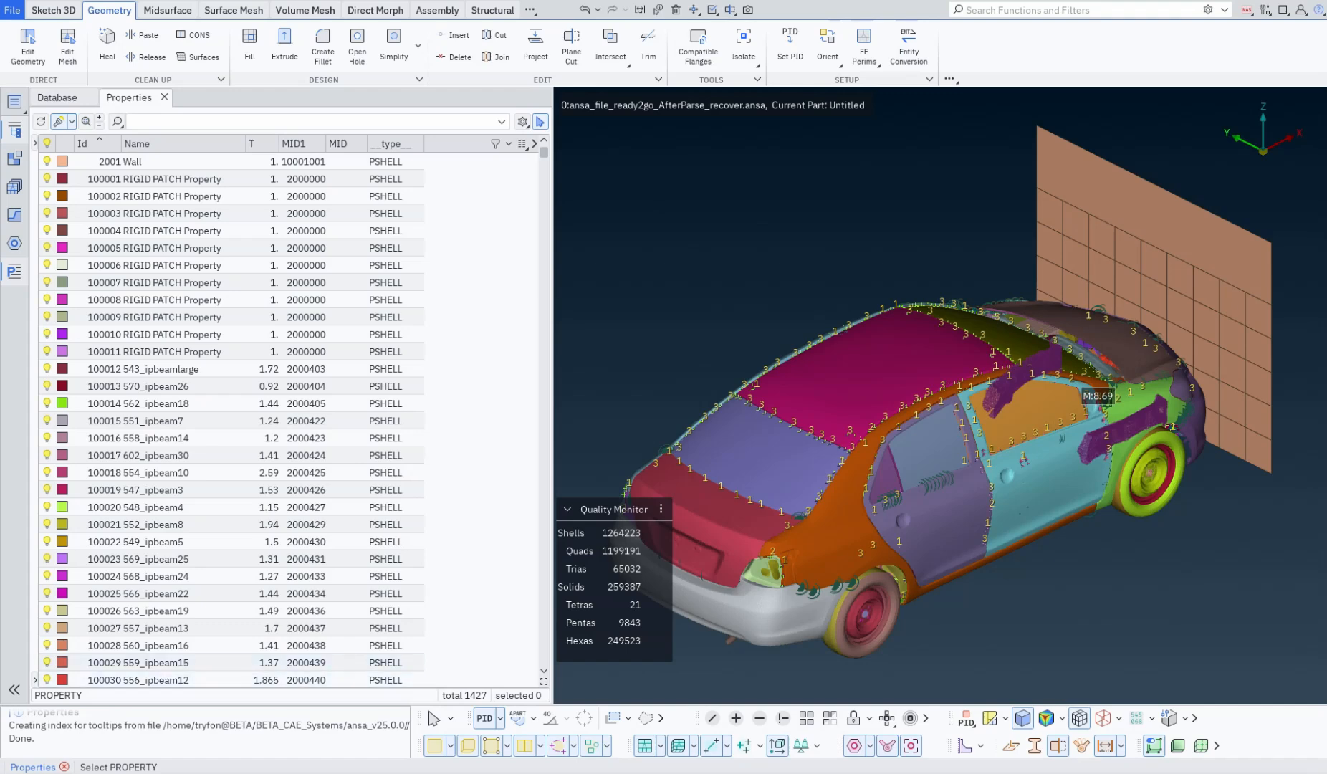
left_click_drag(554, 458, 263, 459)
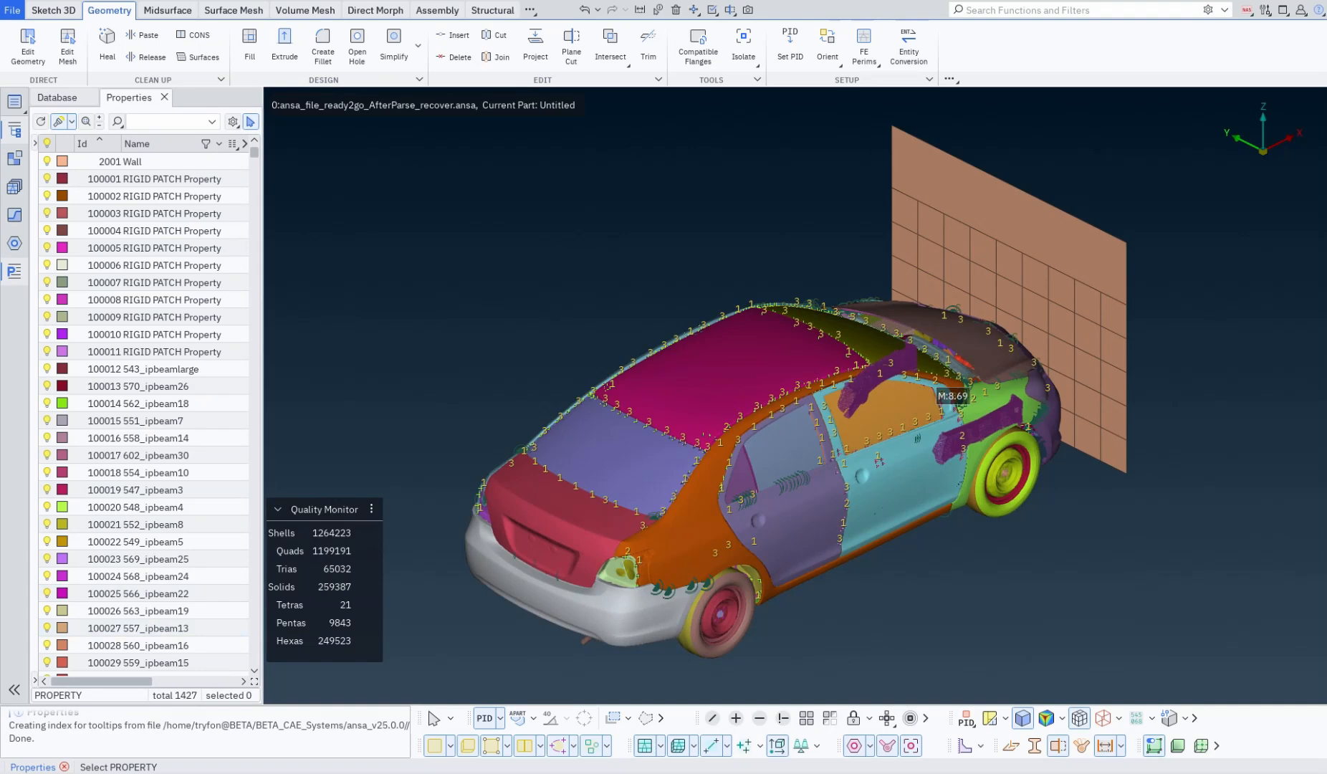
left_click_drag(263, 286, 554, 286)
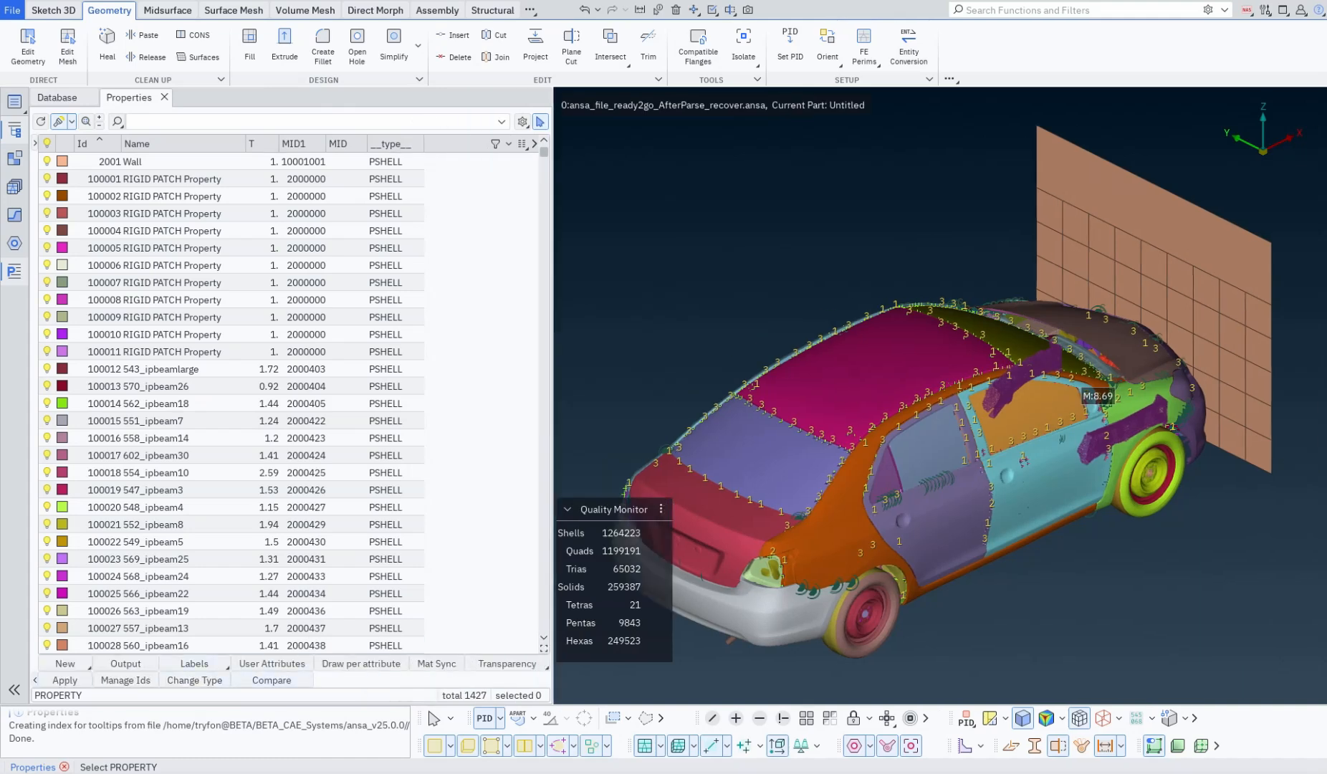
Step: Examine the toolbar options and action buttons offered in the Properties list's Customize window
right_click(99, 120)
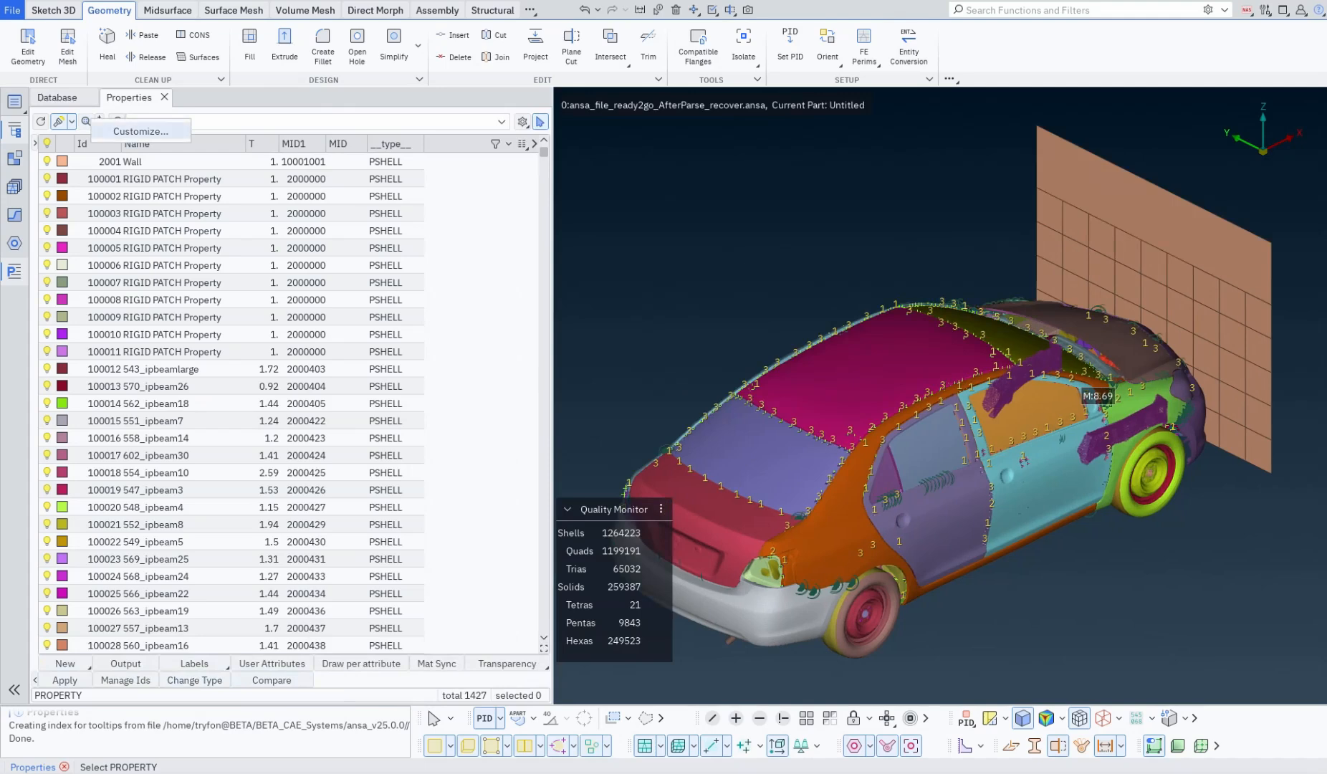
left_click(117, 115)
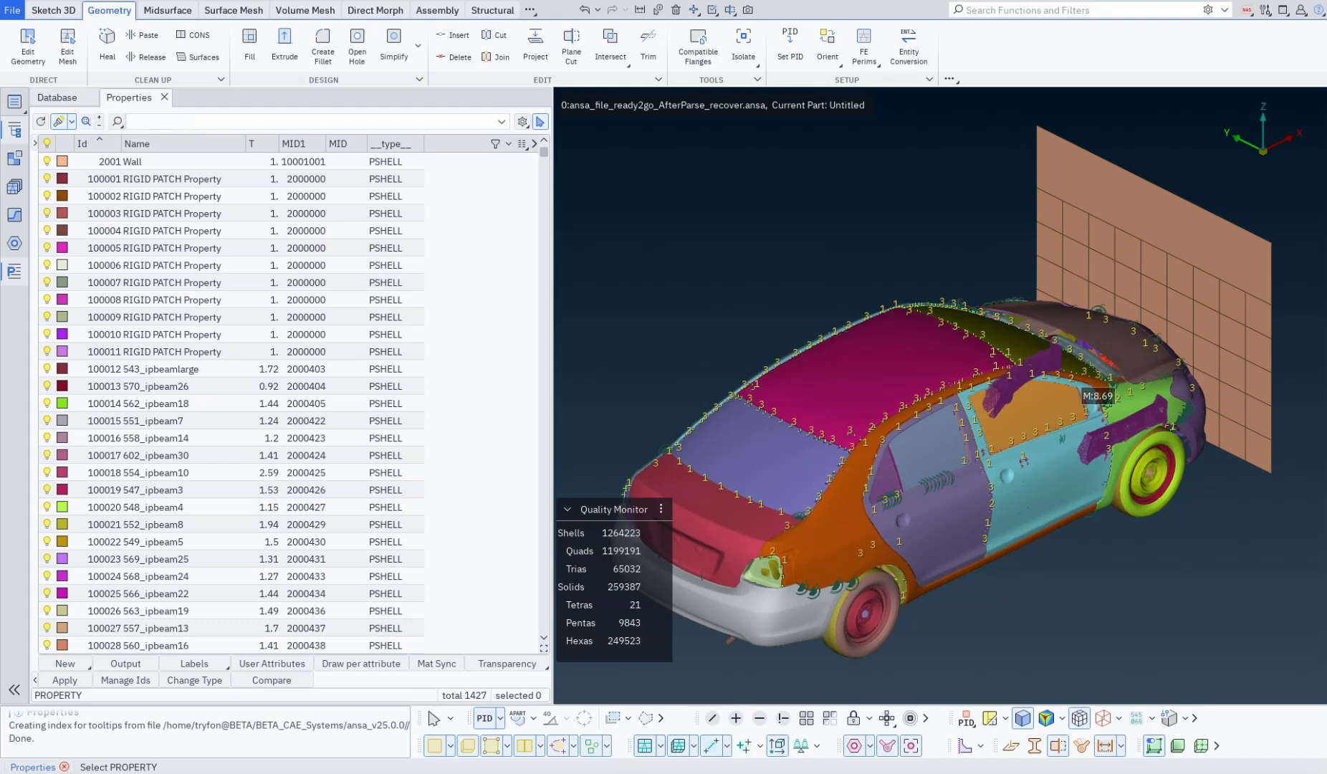
right_click(117, 117)
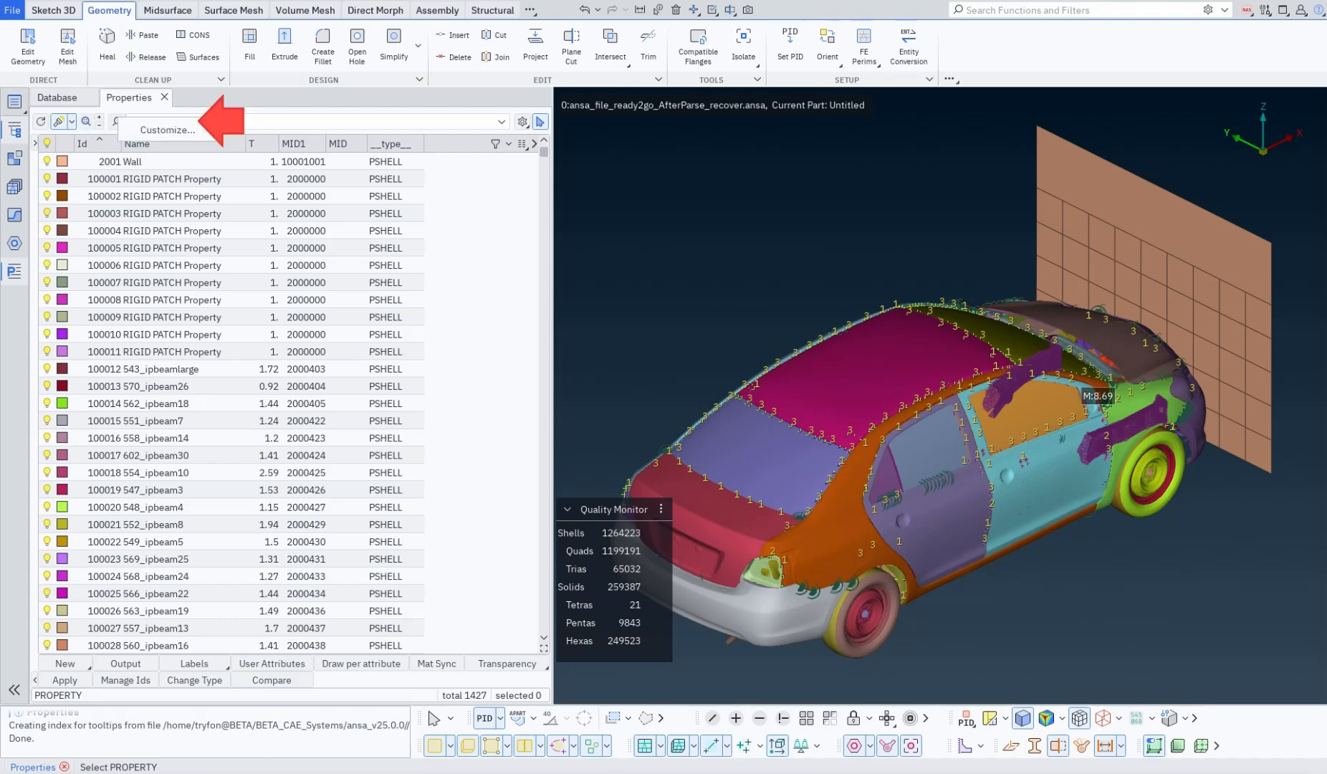
left_click(243, 122)
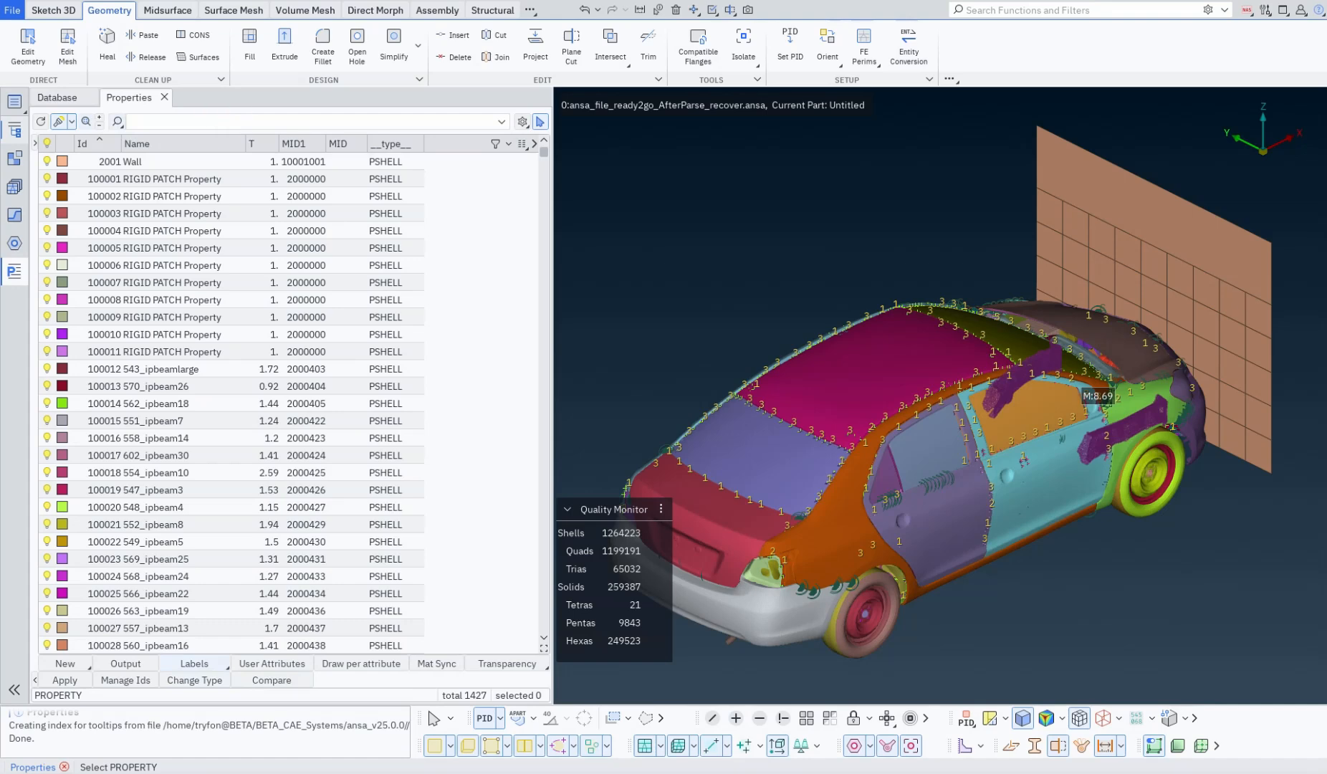
right_click(84, 123)
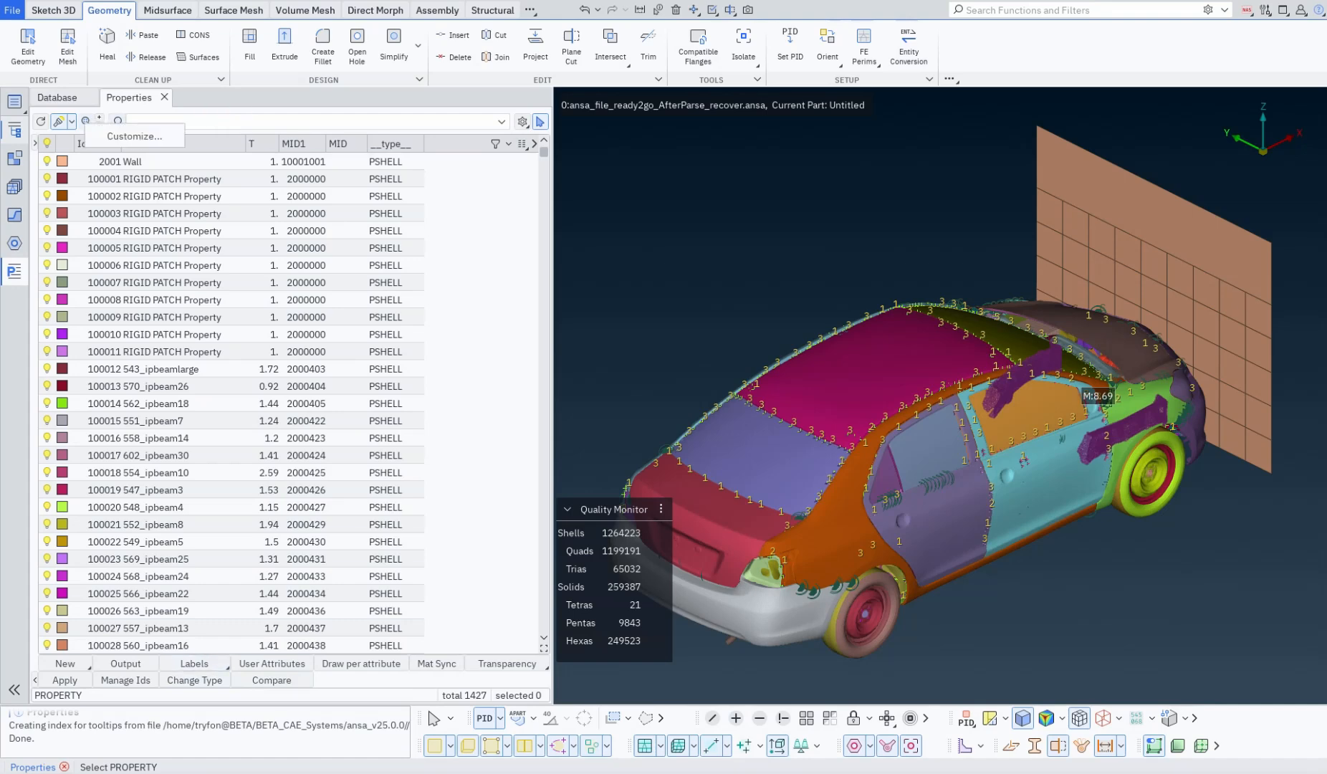
left_click(135, 137)
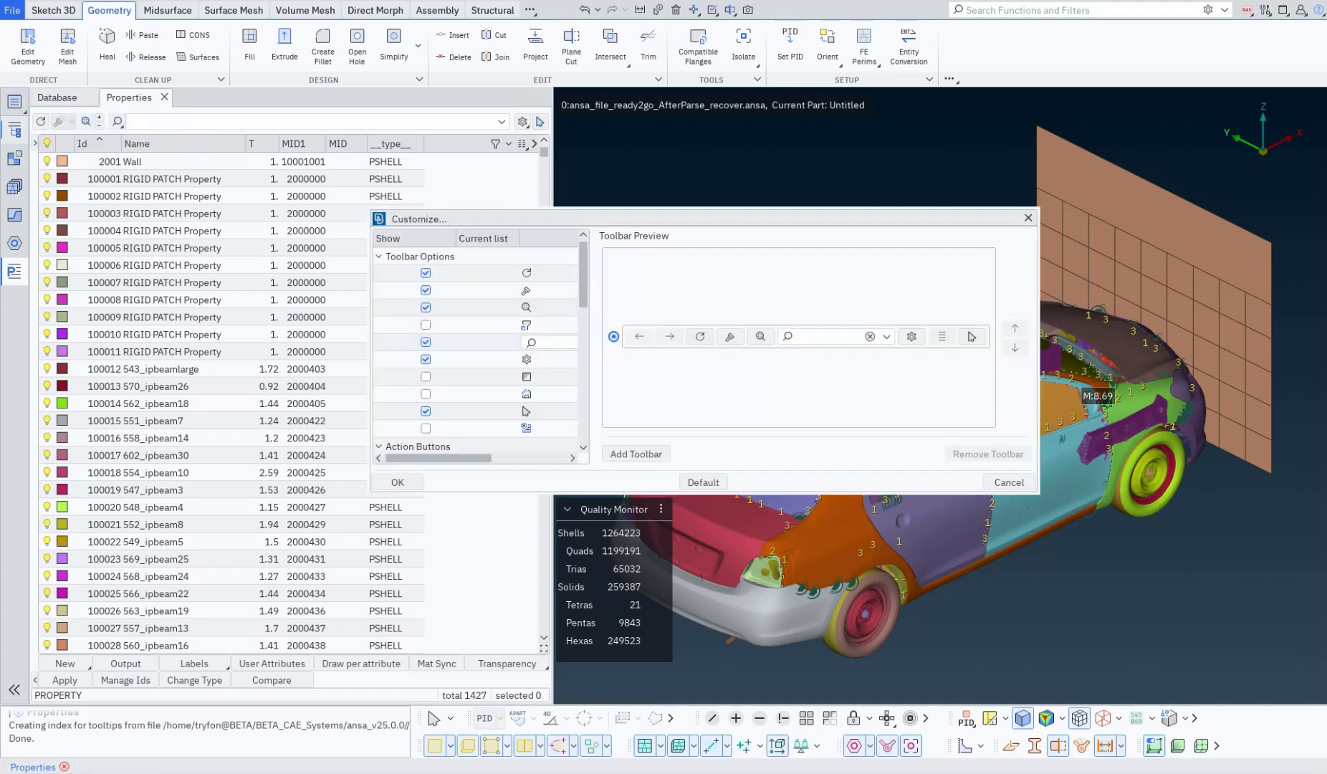
left_click_drag(531, 493, 531, 655)
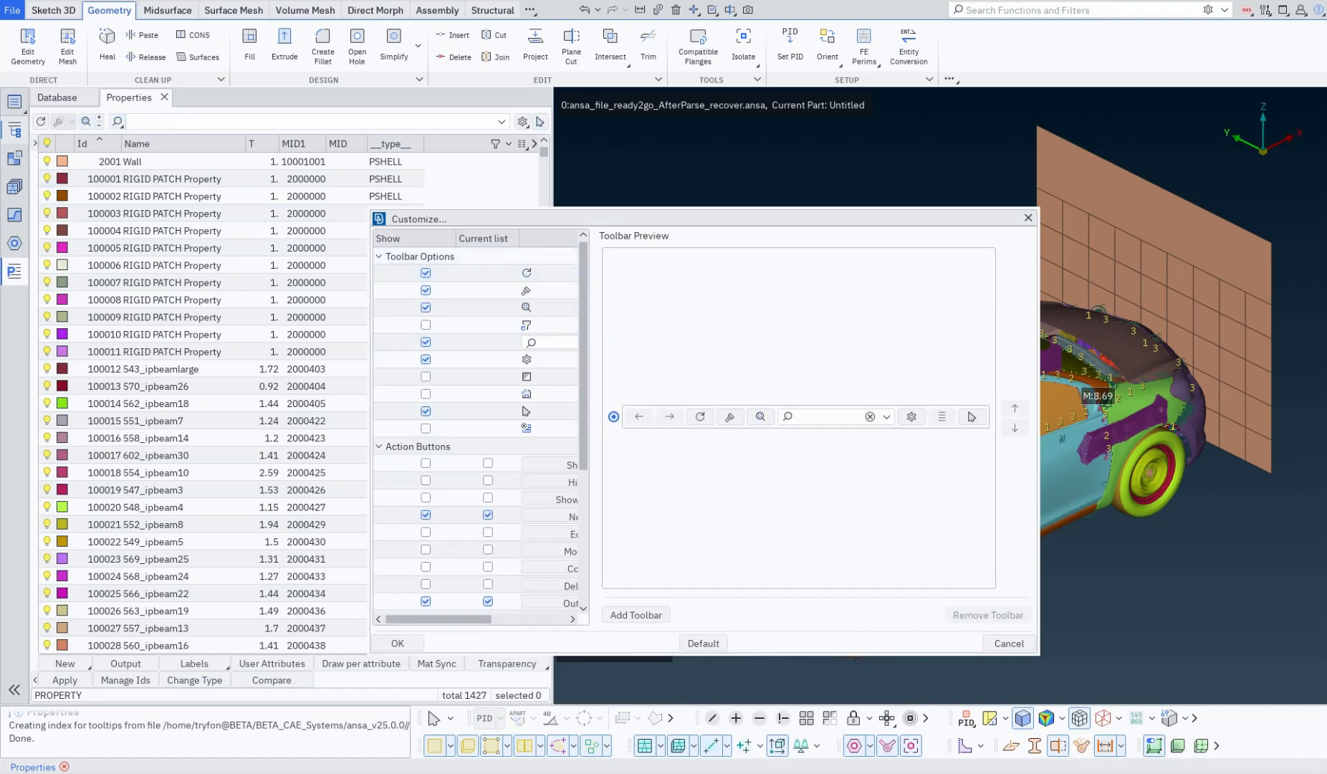
left_click_drag(370, 302, 292, 318)
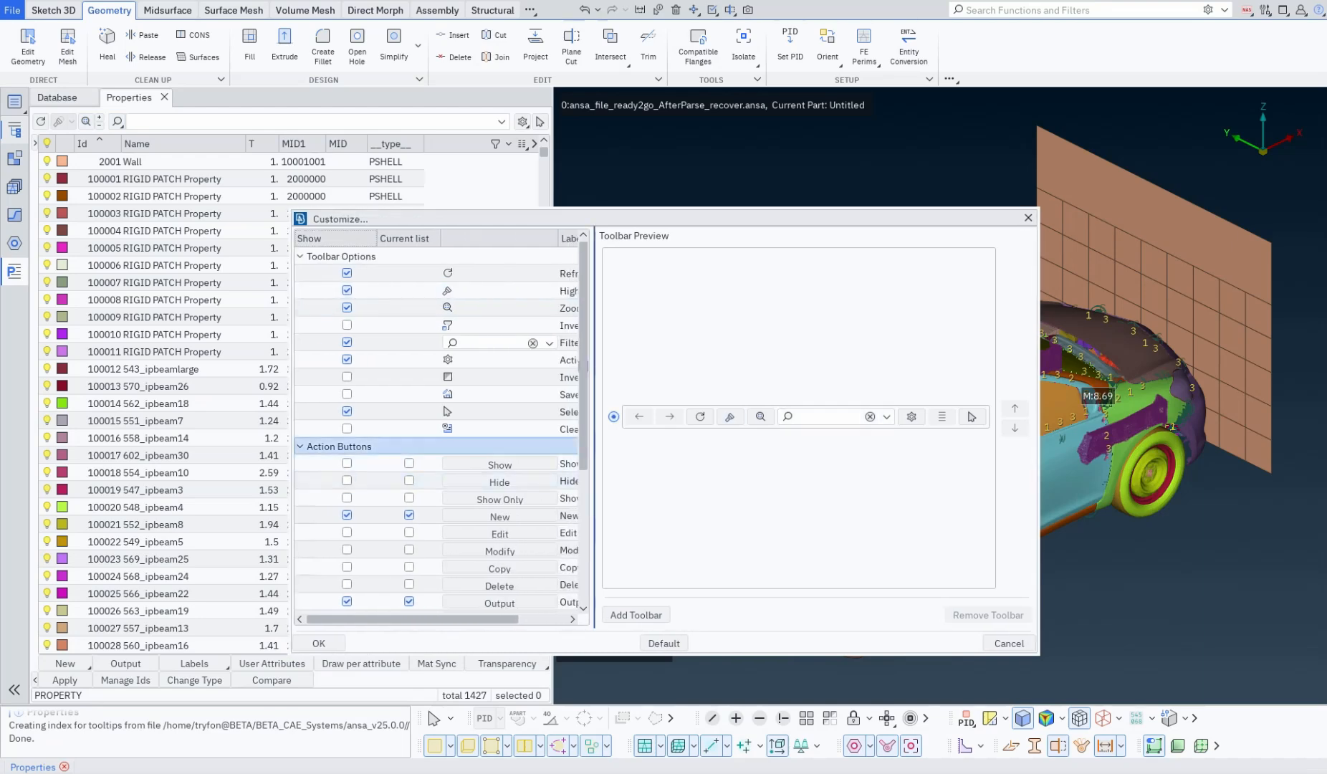
scroll(428, 516, "down", 4)
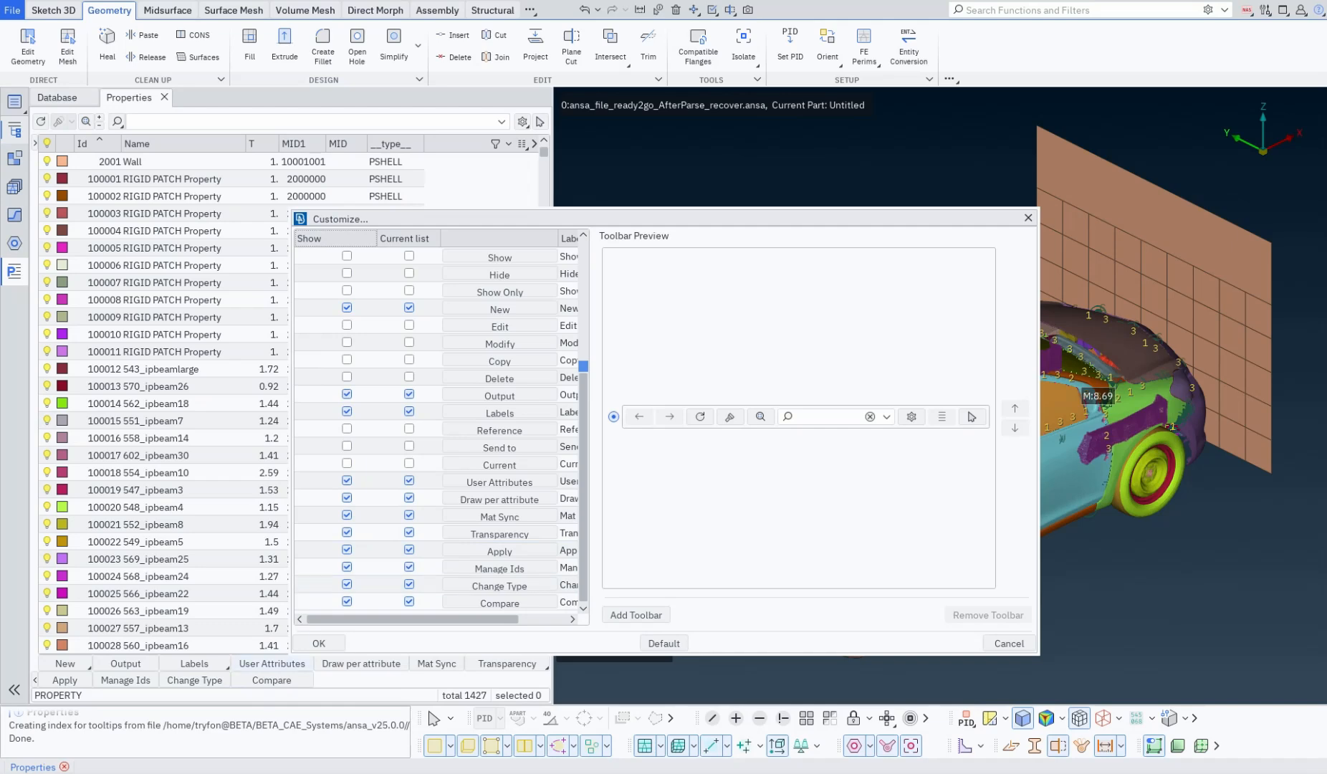
key("Escape")
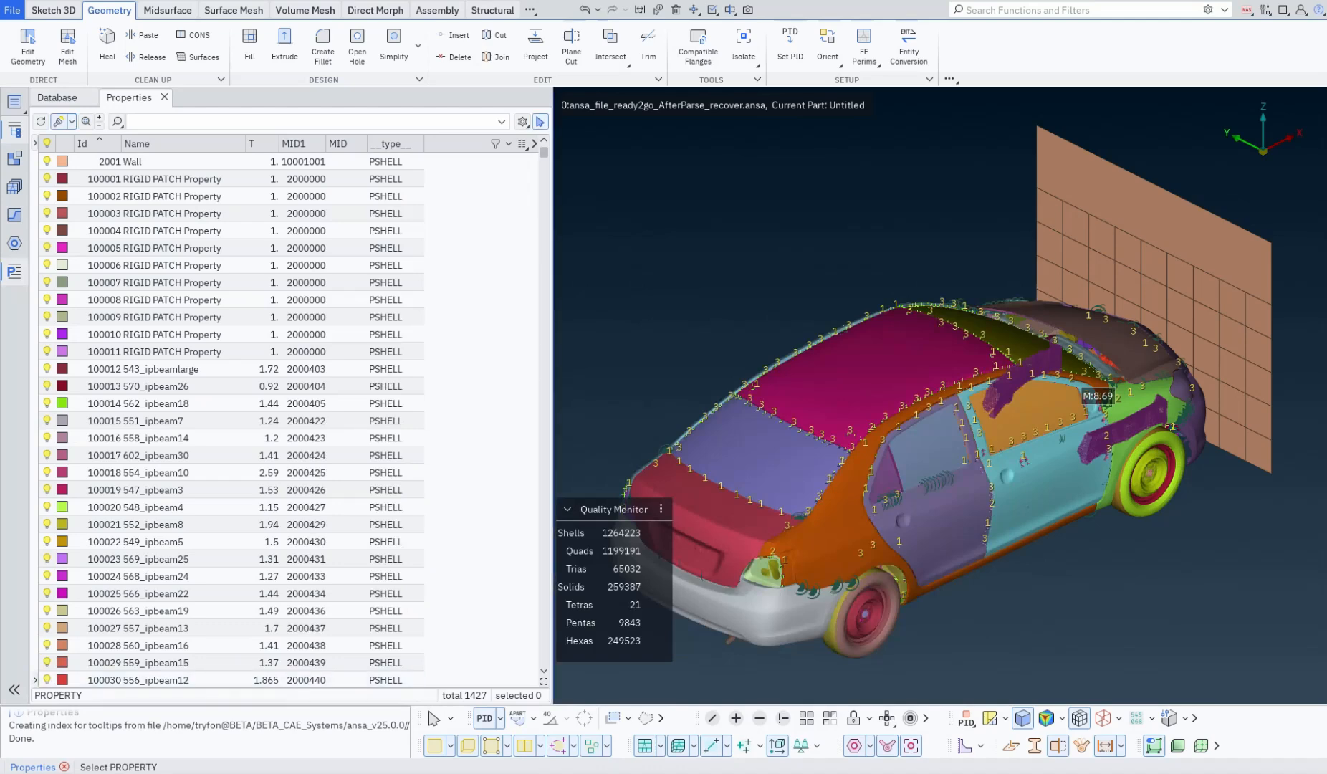
Step: Narrow the docked Properties list and review the actions that can be applied to all properties
left_click_drag(554, 394, 350, 394)
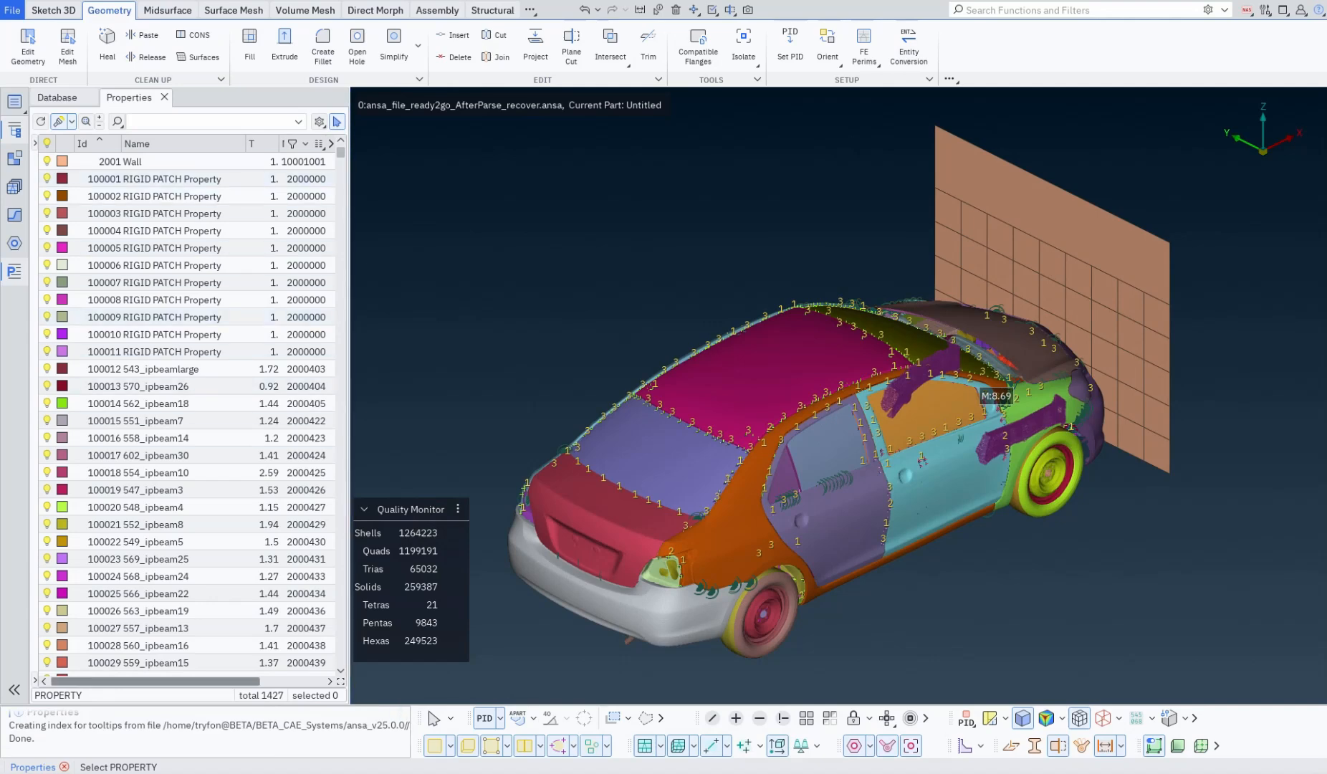
left_click(320, 121)
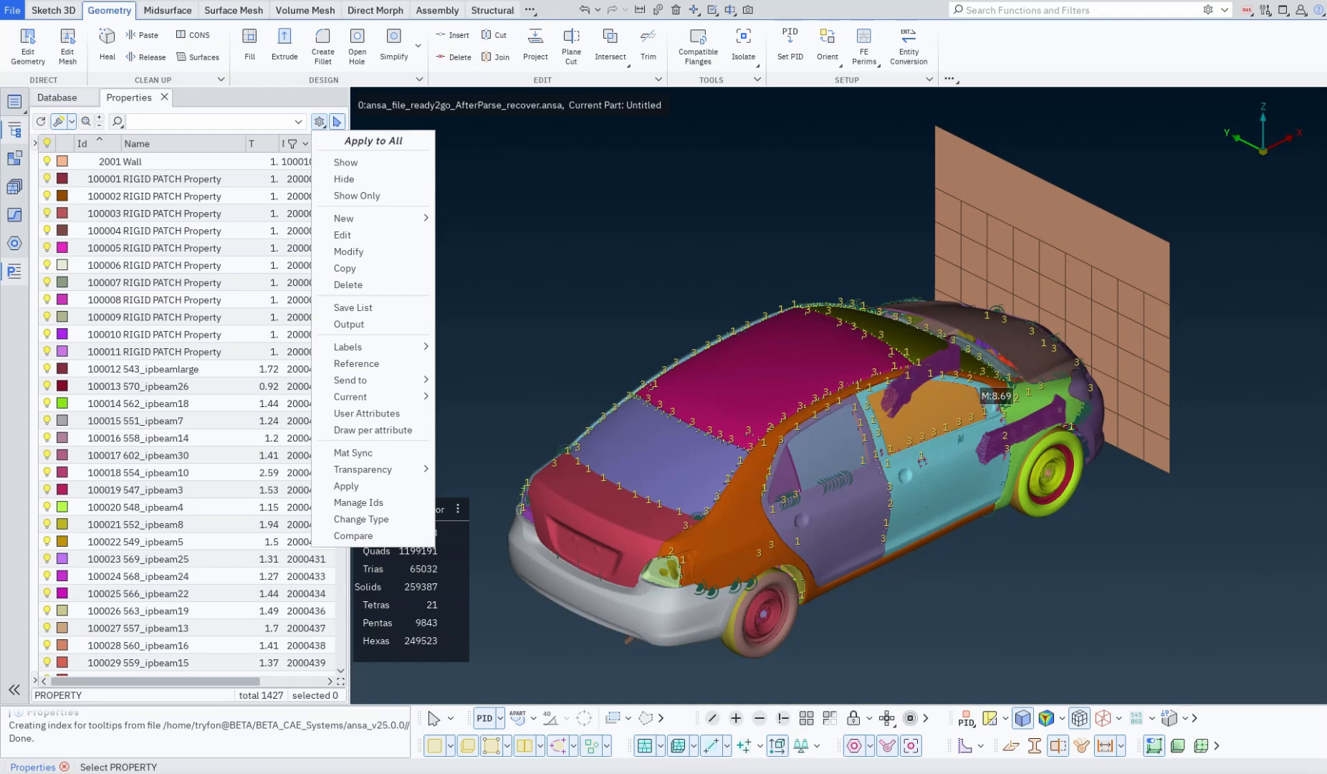
key("Escape")
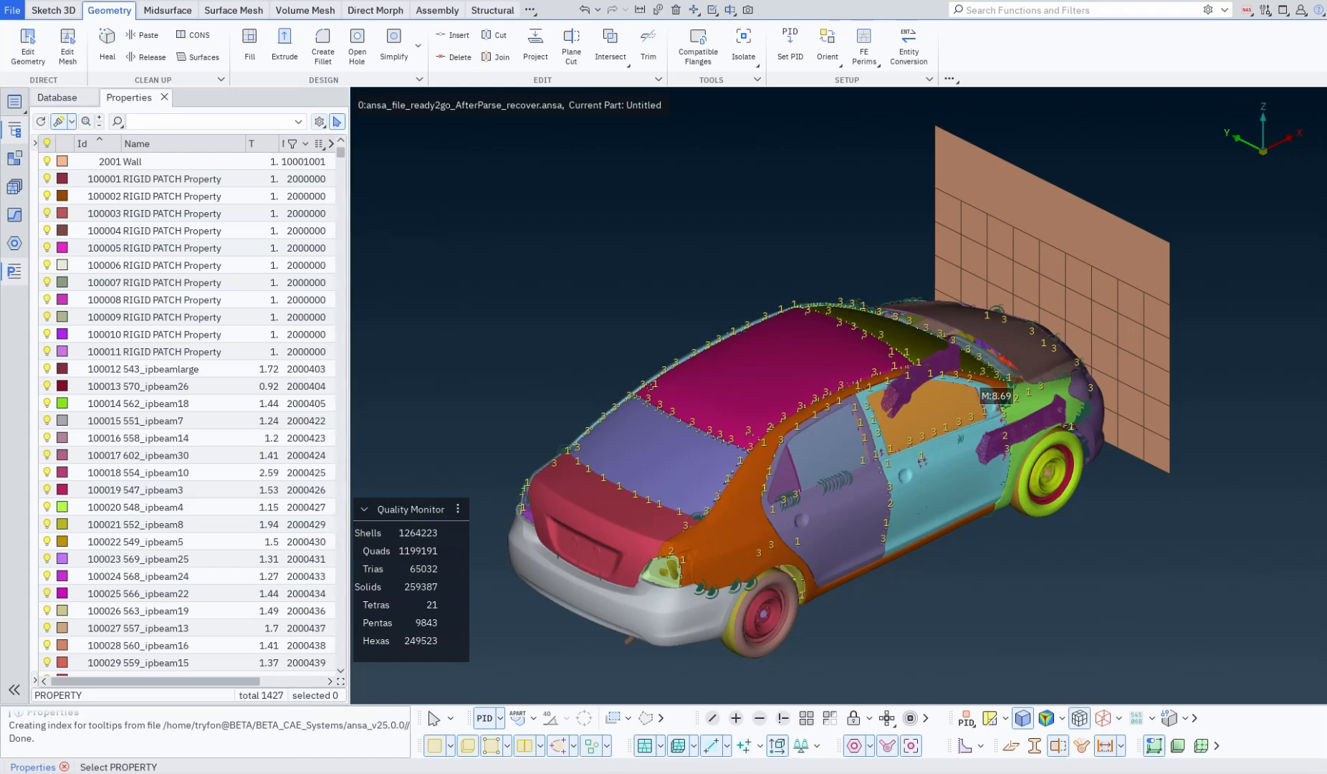
Step: Open the DM Browser, dock it as a tab beside Properties, and collapse its contents and library sidebar
left_click(14, 101)
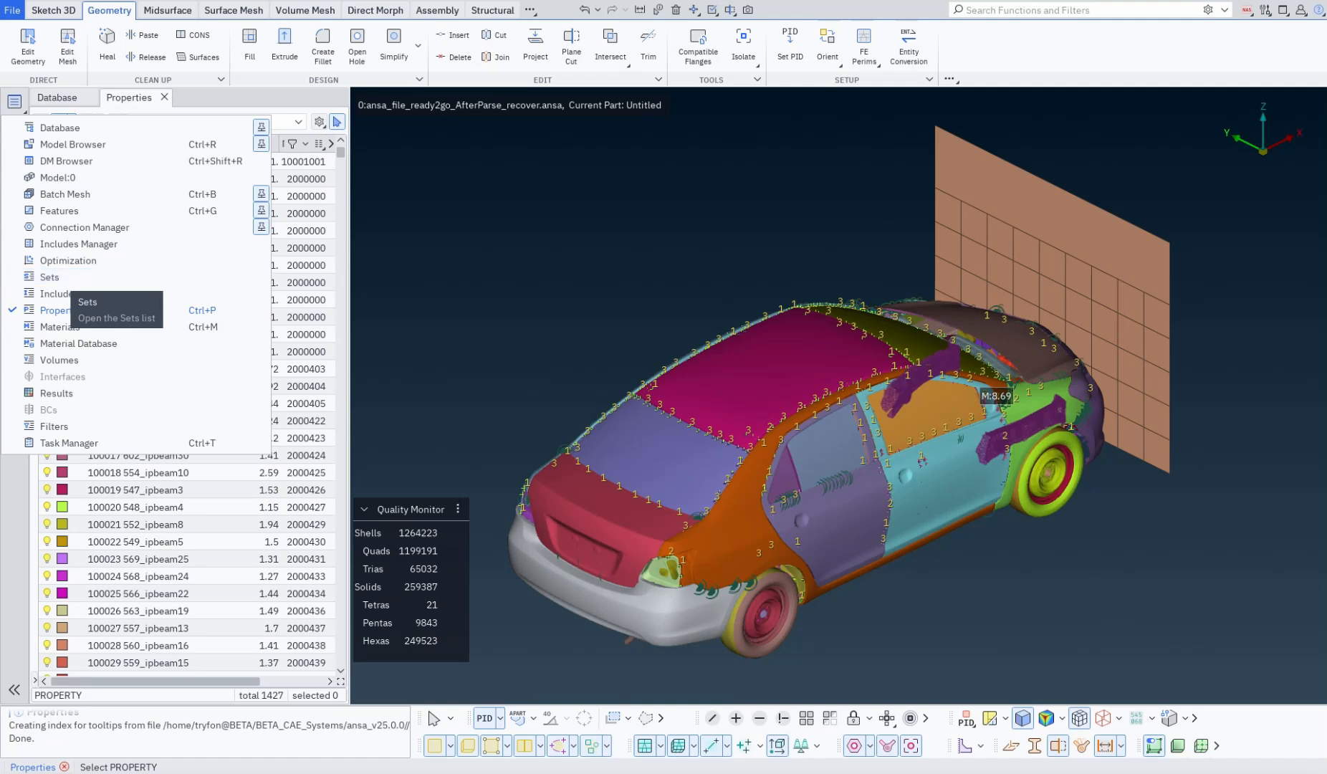
left_click(66, 161)
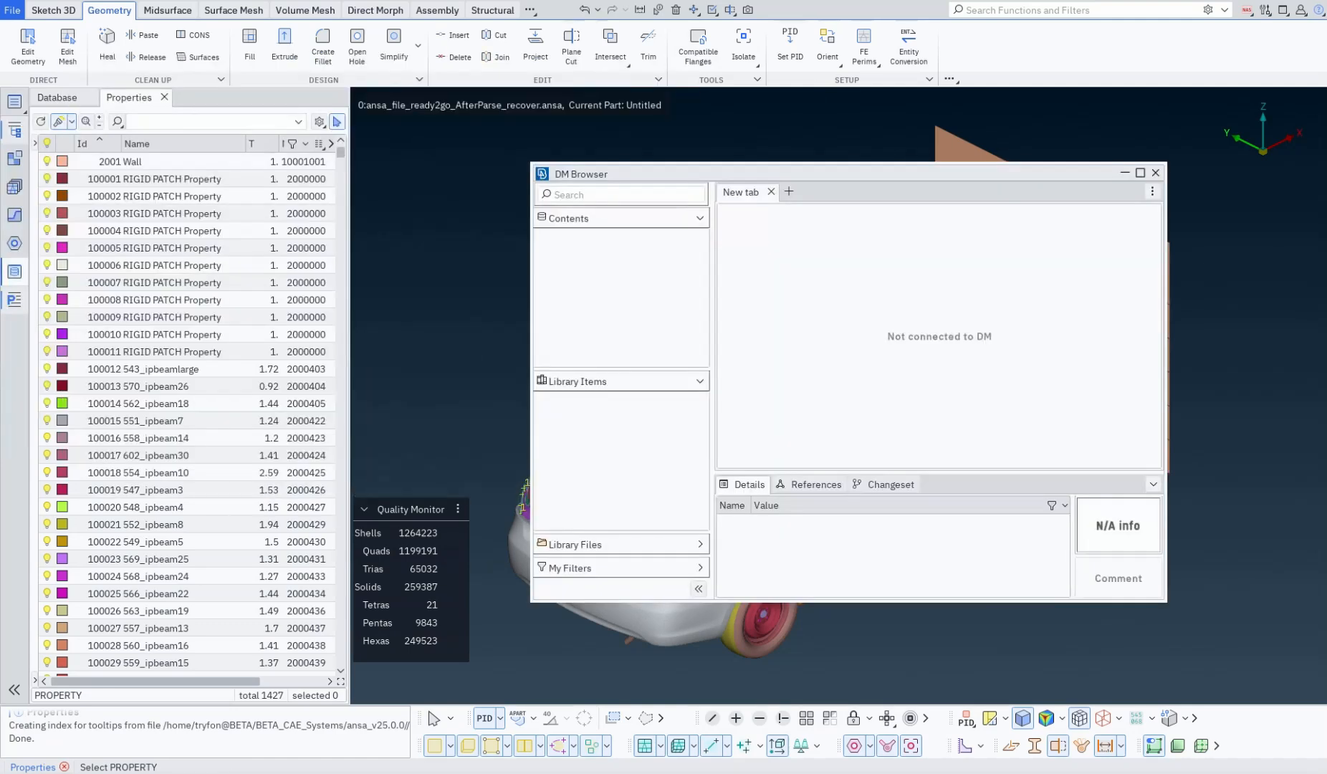
left_click_drag(609, 174, 210, 93)
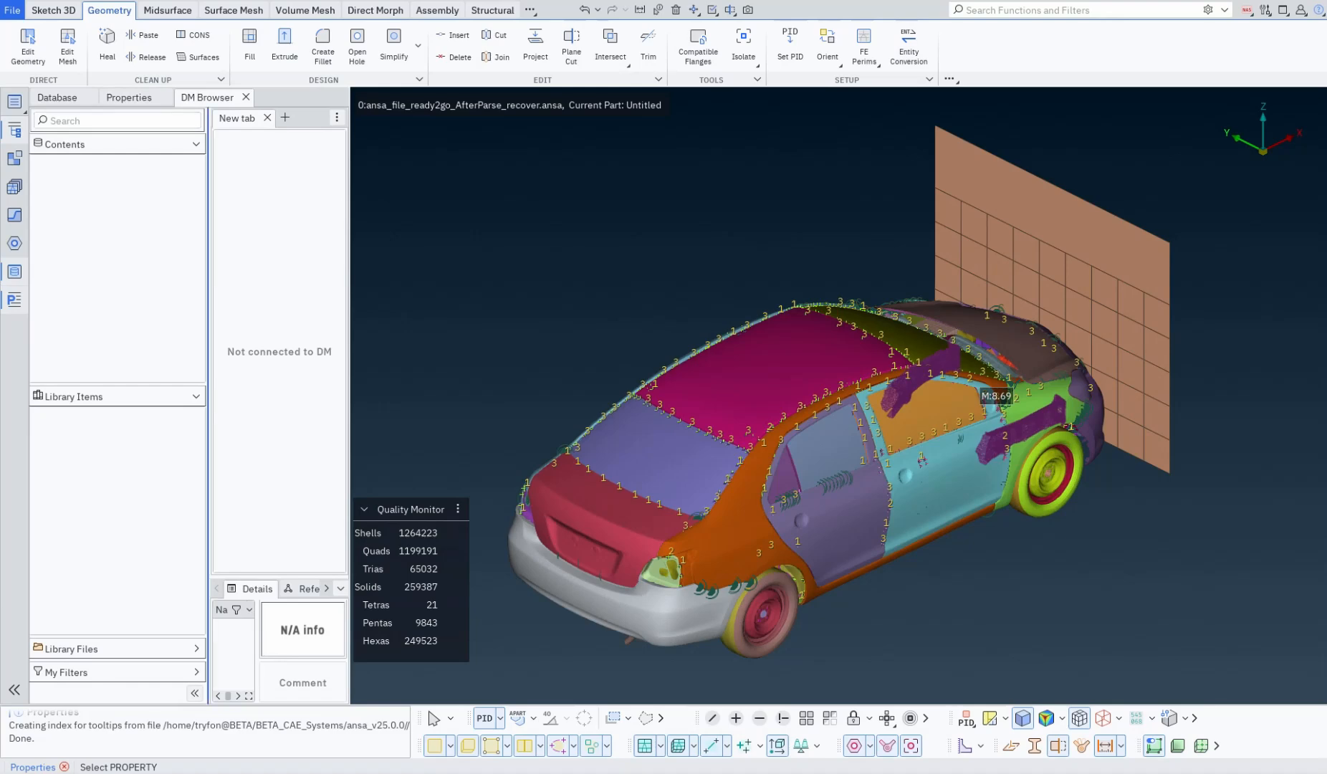
left_click(194, 693)
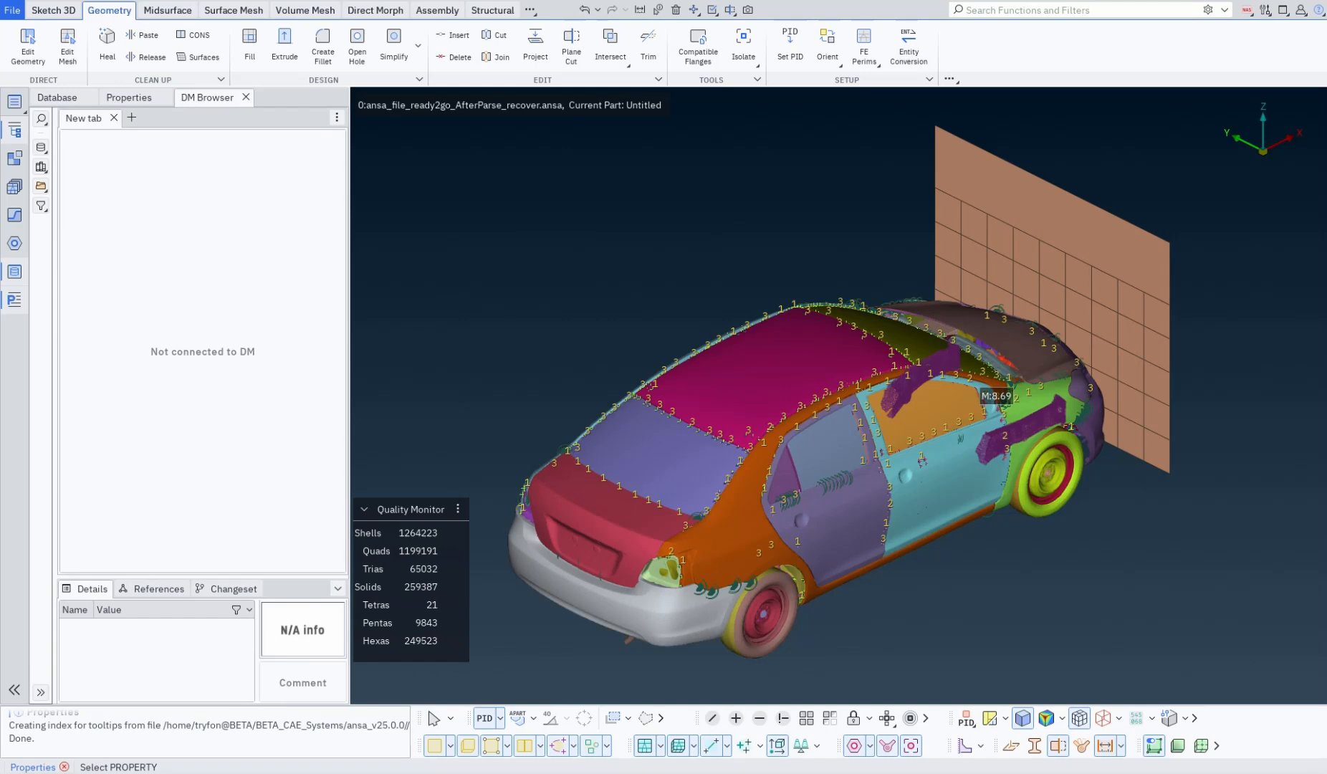
Step: Show only the 100_biw_yaris_r01___crash_fe_001 subsystem using the Subsystems view of the Model Browser
left_click(15, 158)
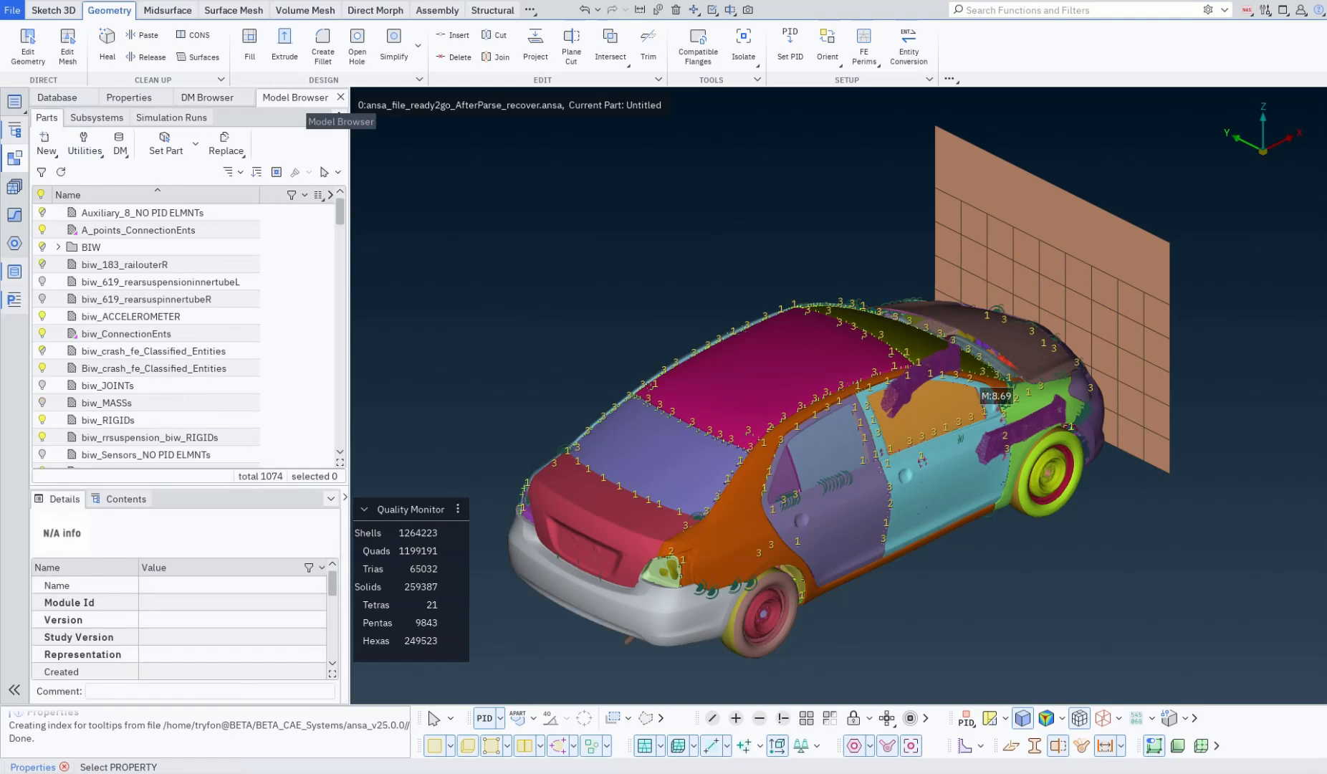
left_click(96, 118)
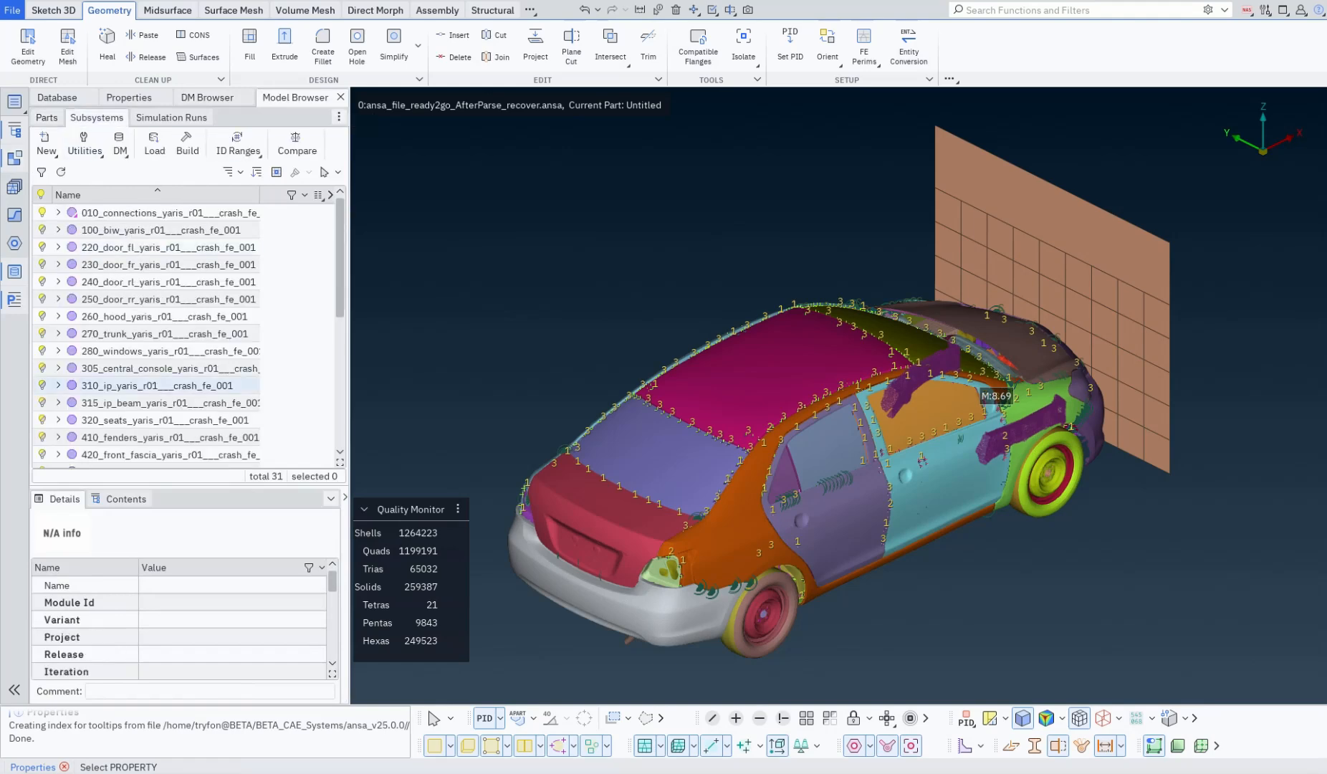
right_click(129, 231)
left_click(158, 274)
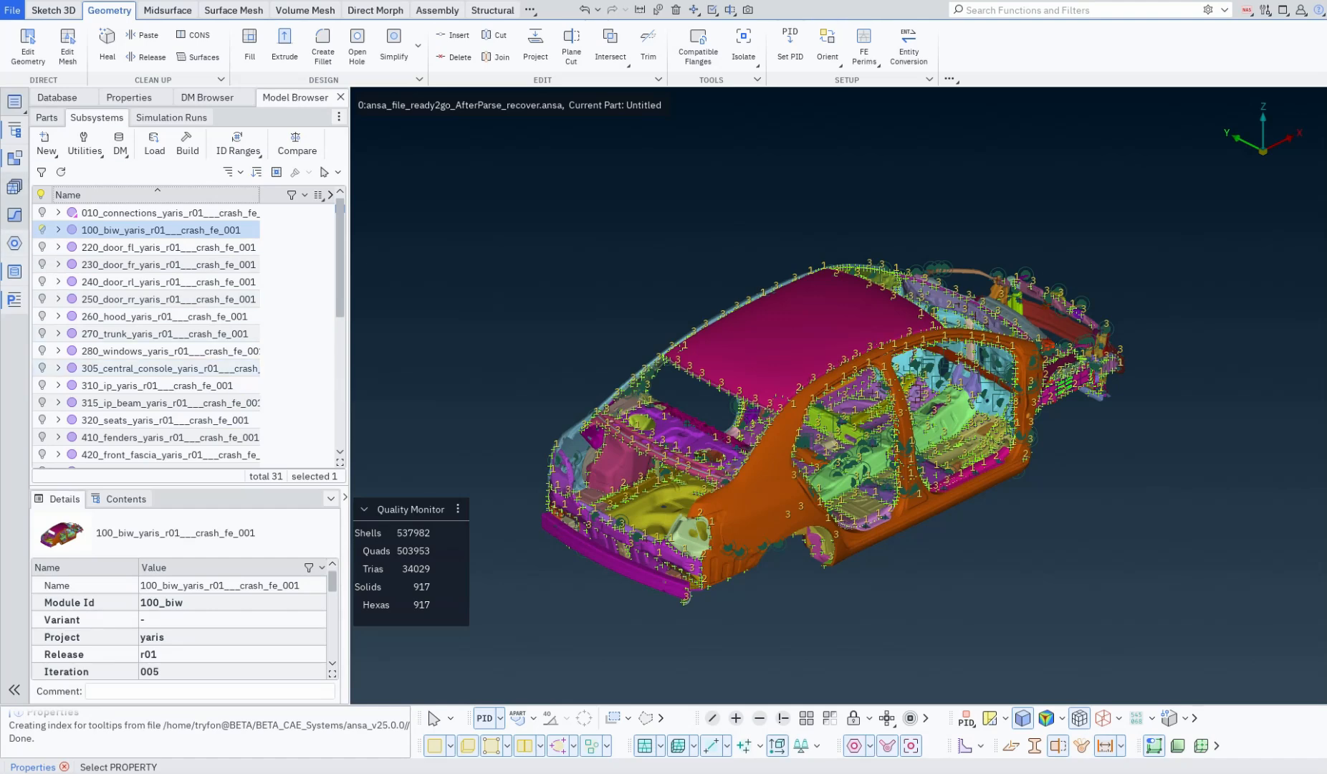
key("Escape")
Step: Open the Connection Manager, dock it as a tab before the Model Browser, and narrow the docked panel
left_click(13, 243)
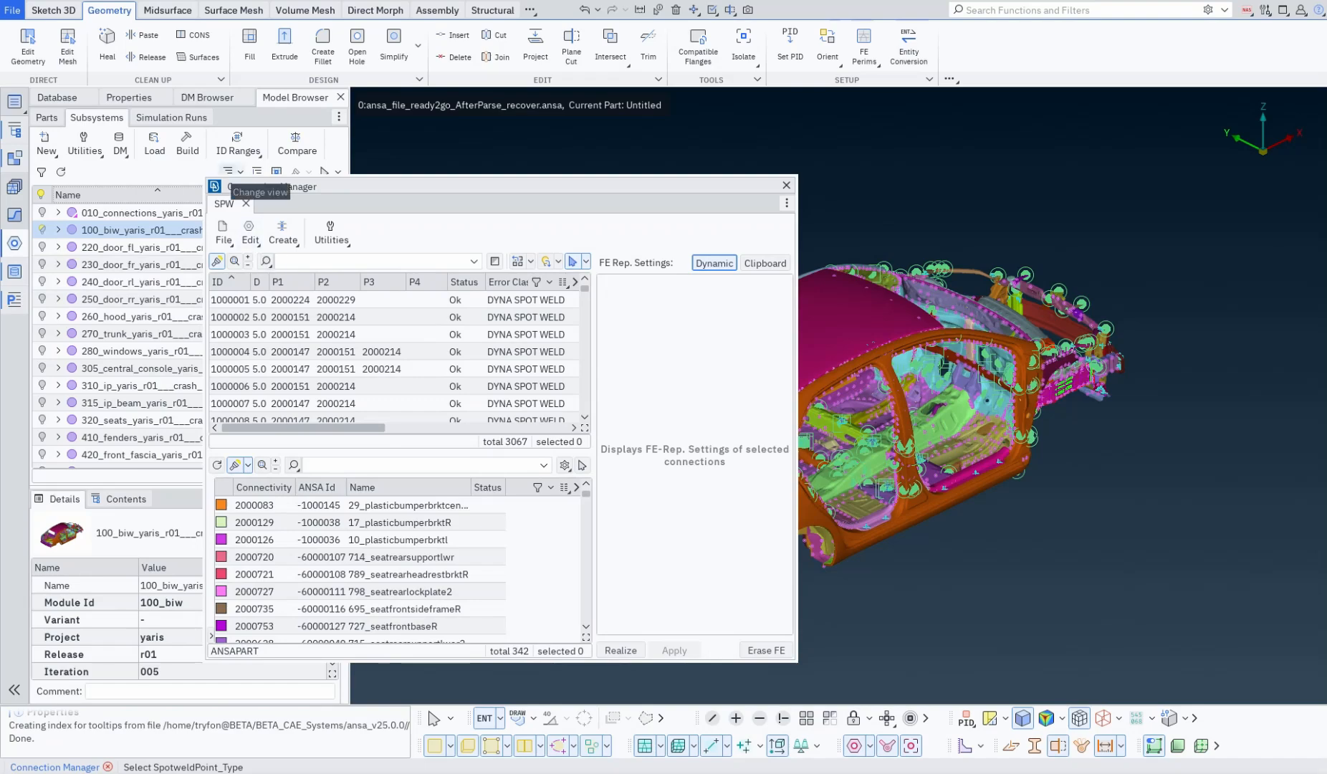
left_click_drag(236, 186, 295, 97)
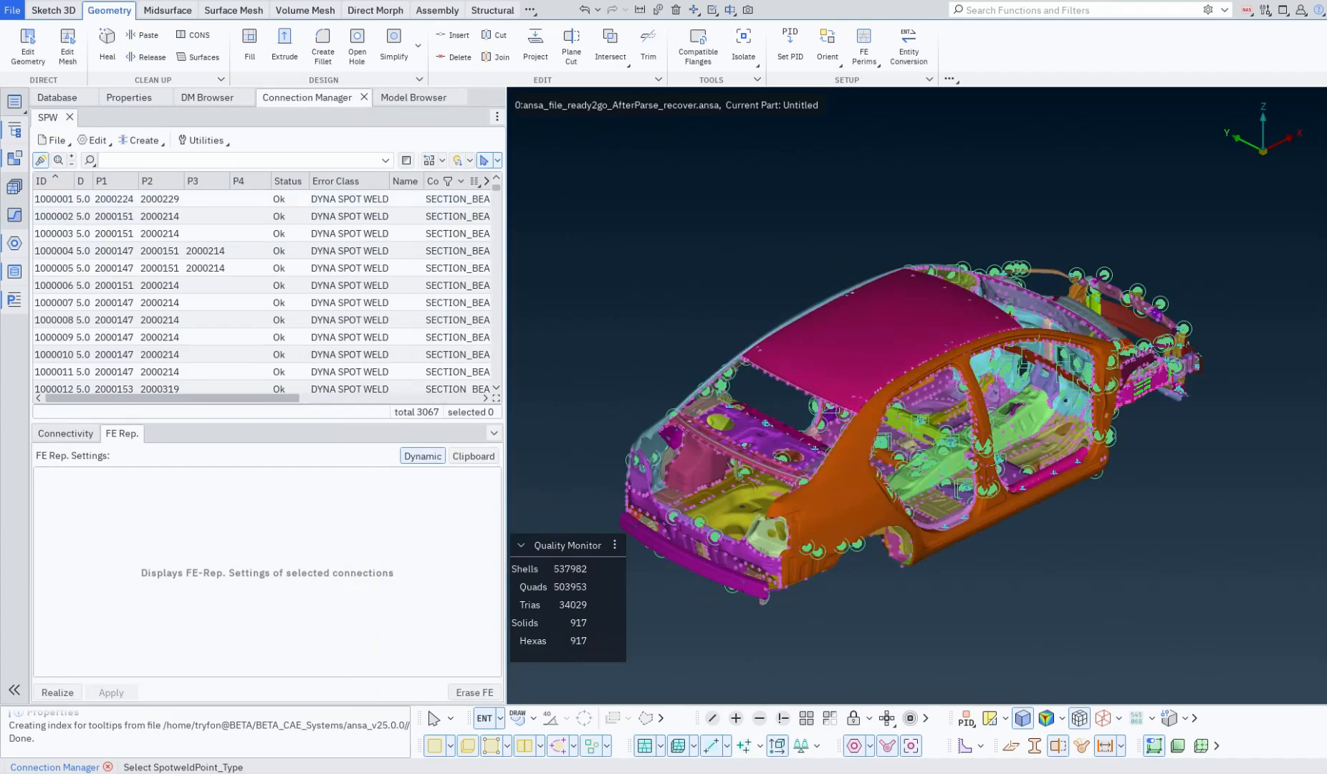
left_click_drag(507, 308, 331, 308)
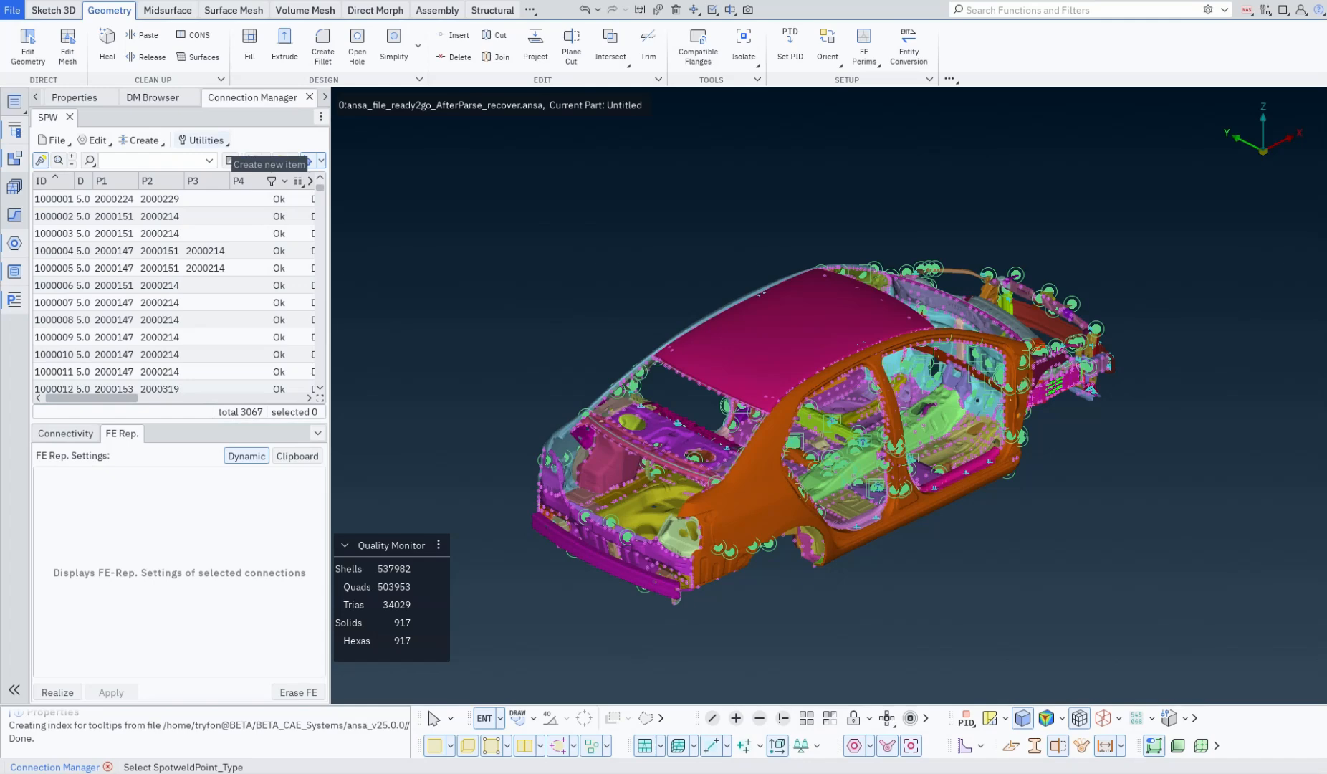
Step: Display the Connectivity list in the docked Connection Manager in place of the FE representation settings
left_click(65, 434)
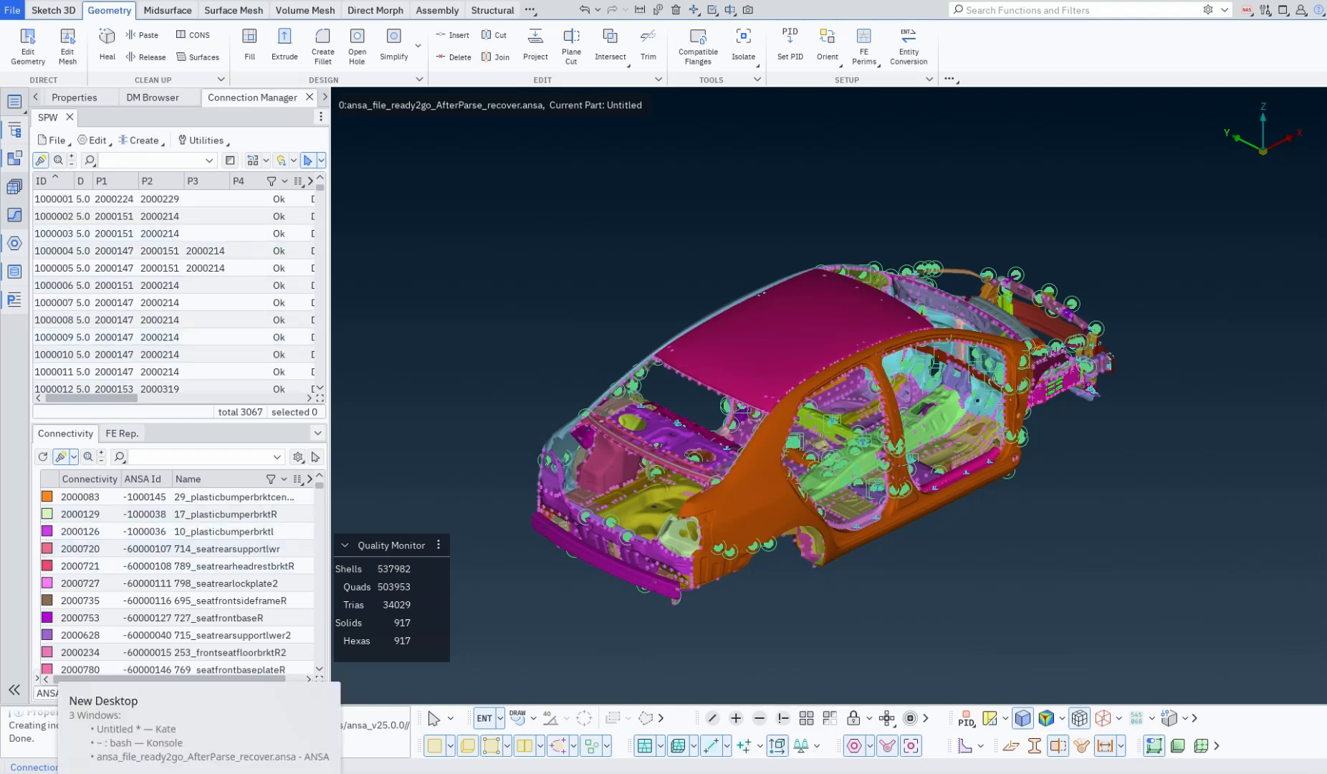
left_click(199, 773)
left_click(978, 25)
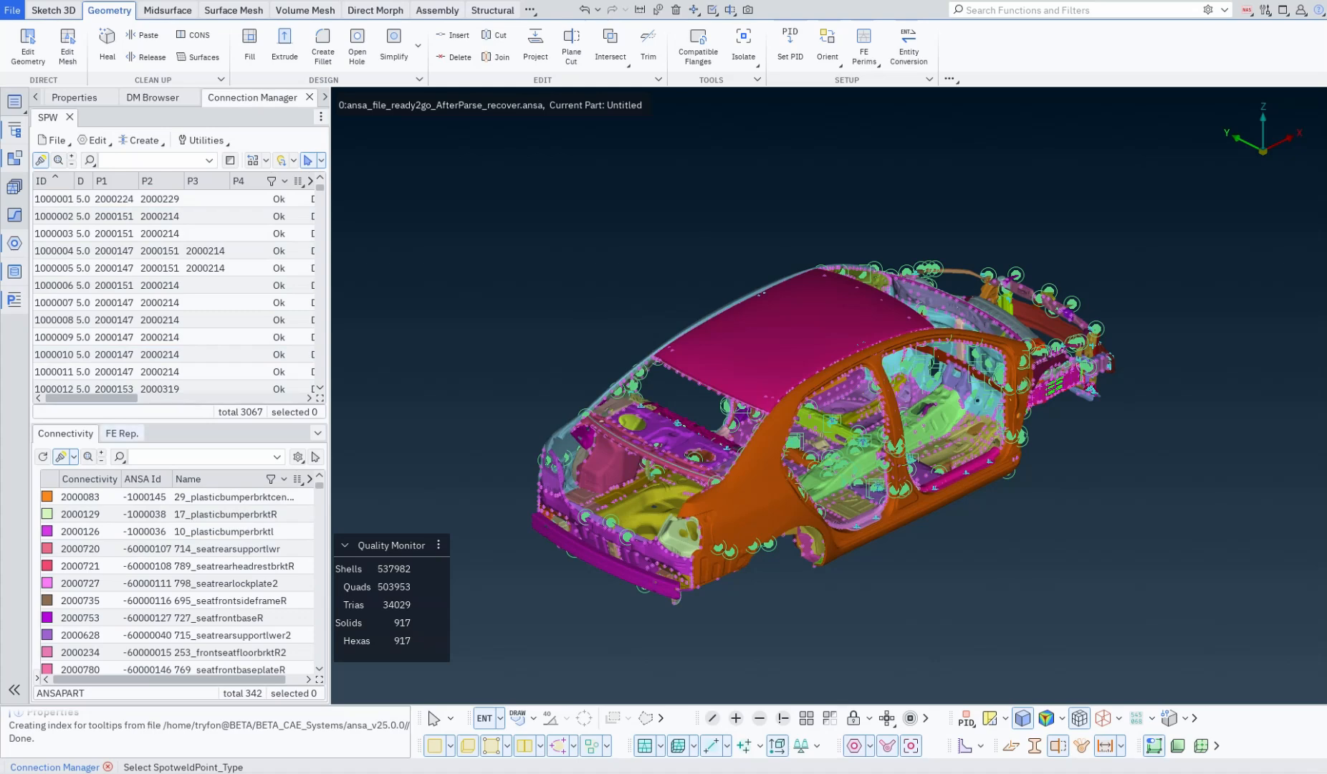
Step: Detach the FE Rep. settings from the Connection Manager into a separate window and place it beside the rear of the car model
left_click(317, 433)
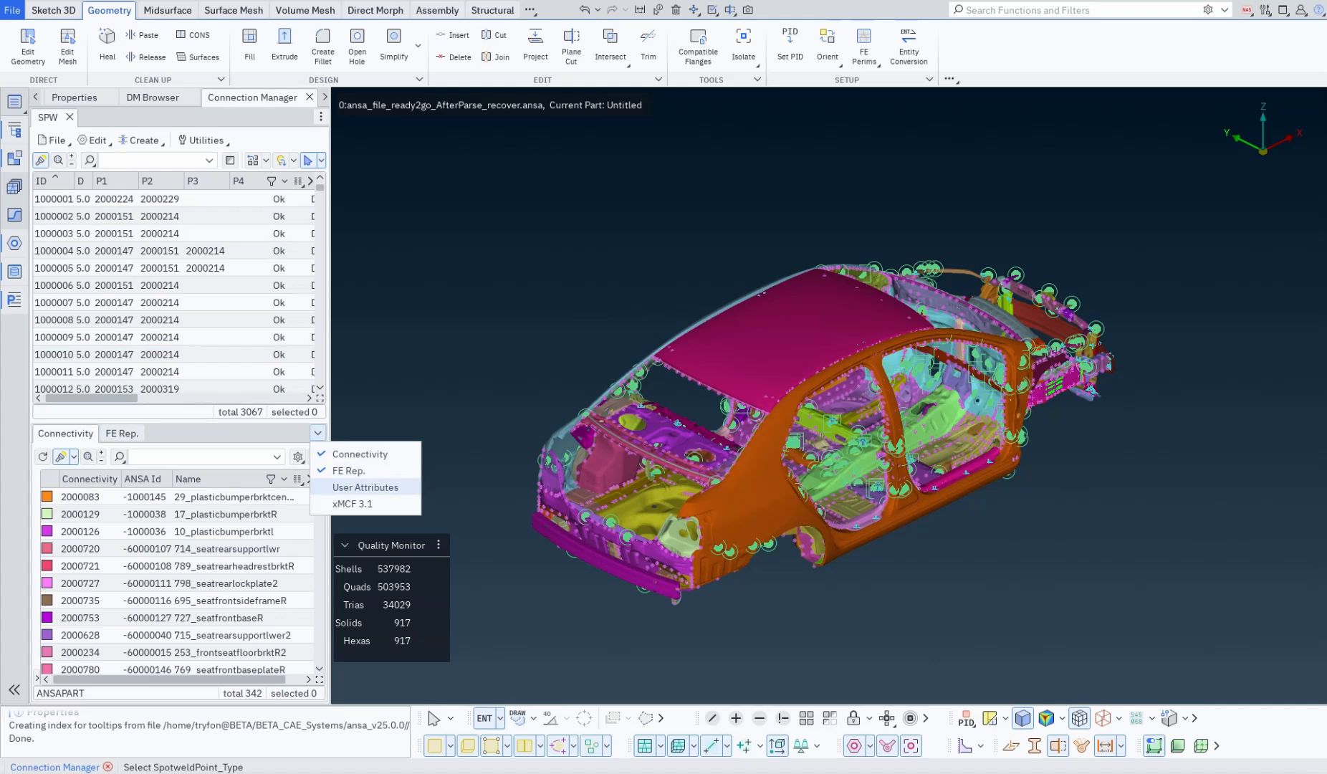
left_click(317, 433)
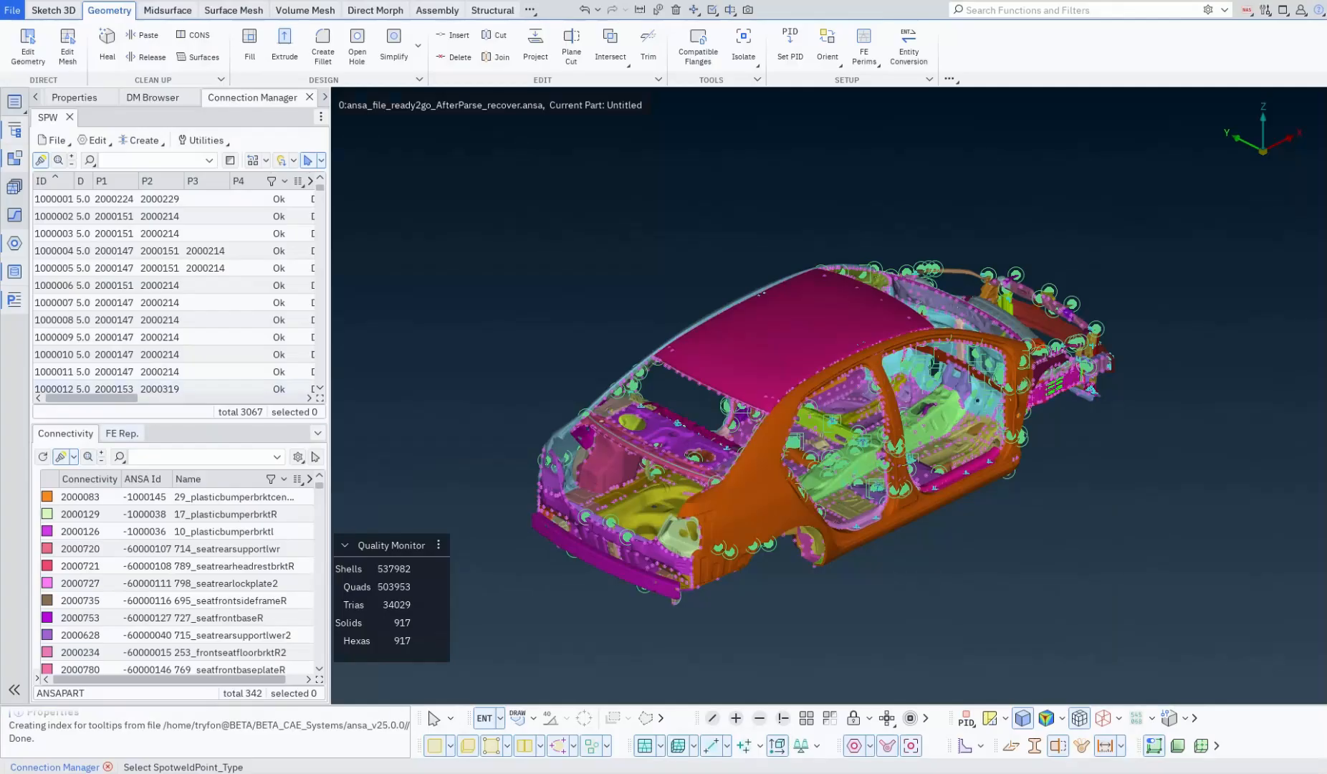
left_click(126, 432)
right_click(126, 431)
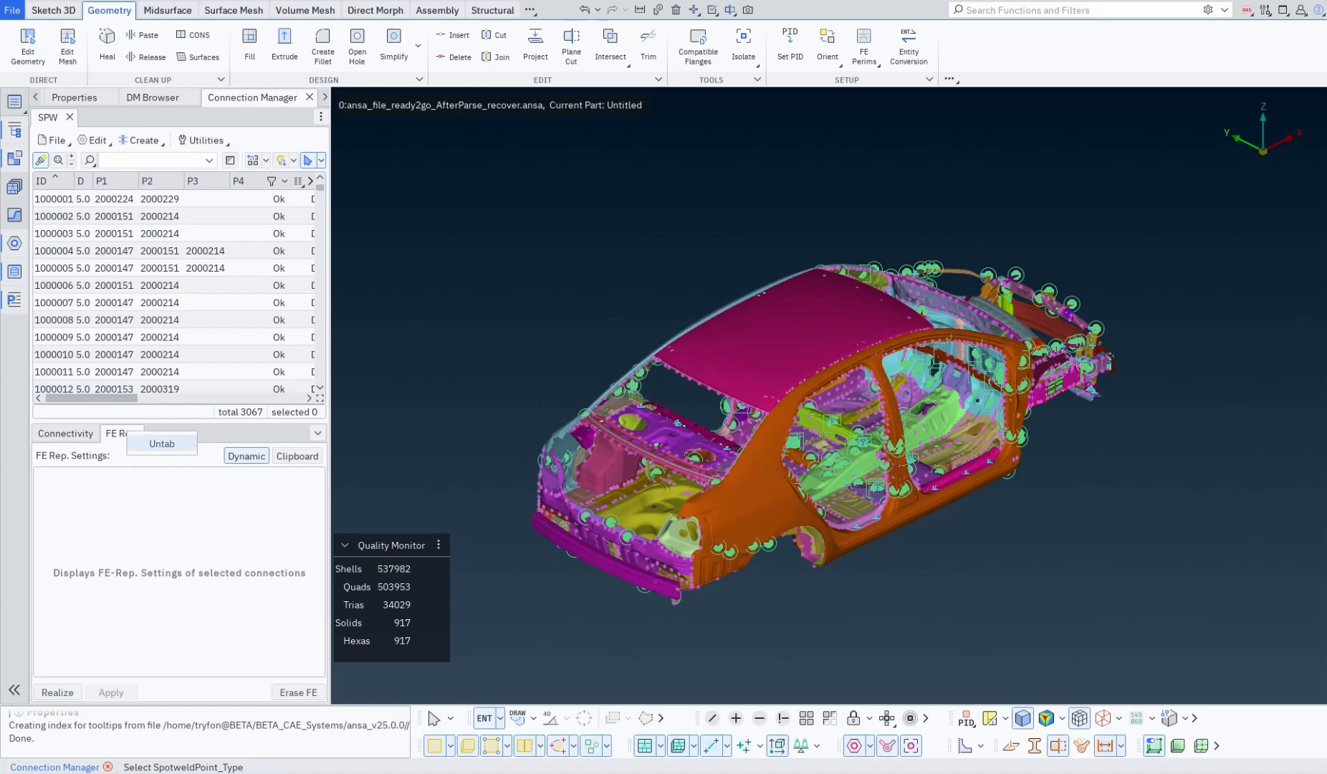
left_click(162, 444)
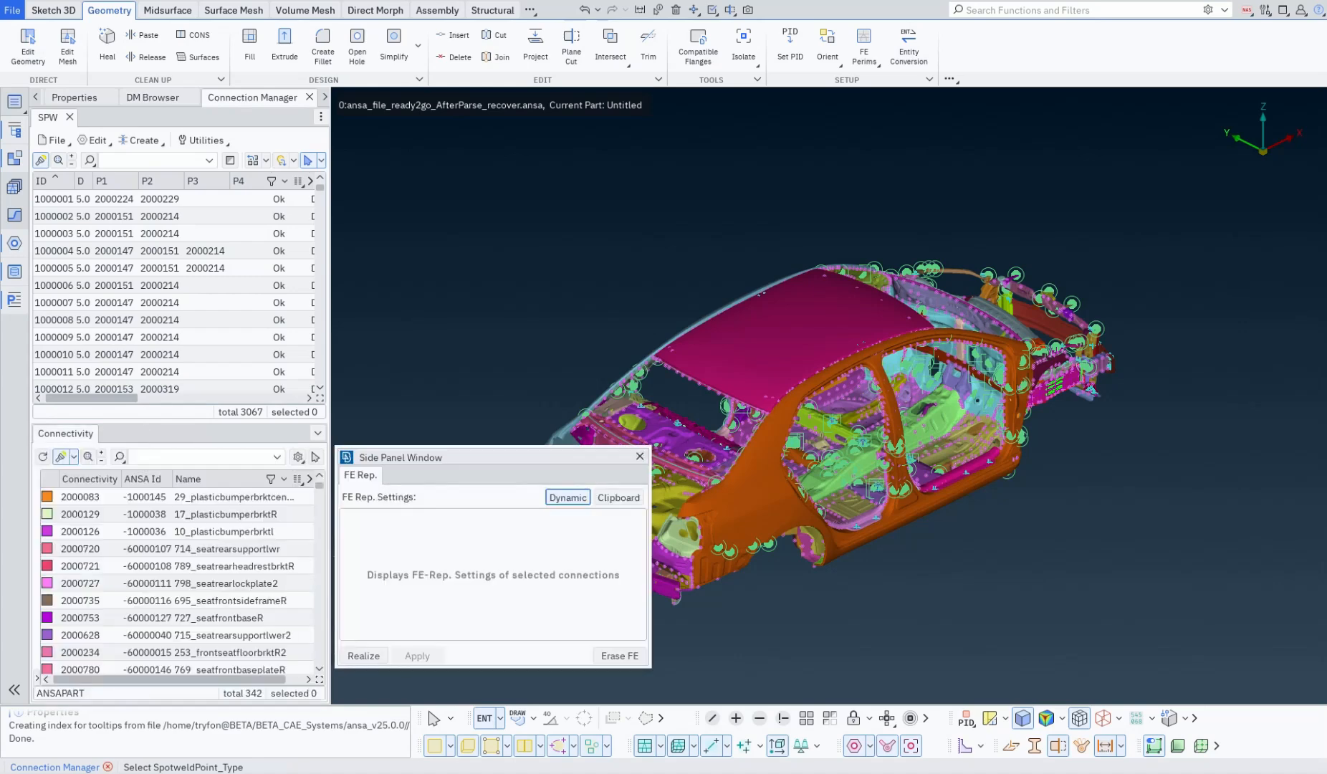
left_click_drag(337, 448, 1185, 208)
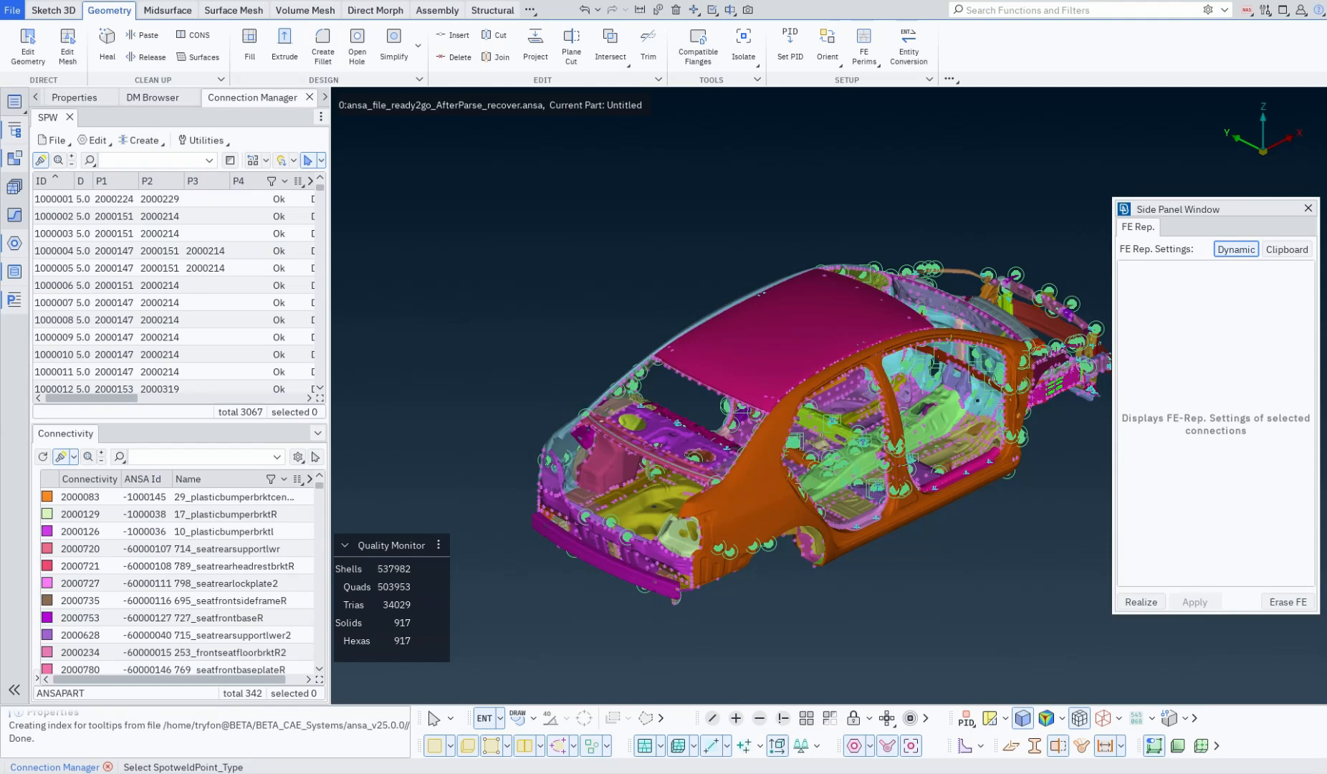
Step: Display the FE Rep. settings of spot welds 1000005 to 1000008 in the enlarged side window, and return it to the Connection Manager as a tab
left_click_drag(161, 269, 161, 320)
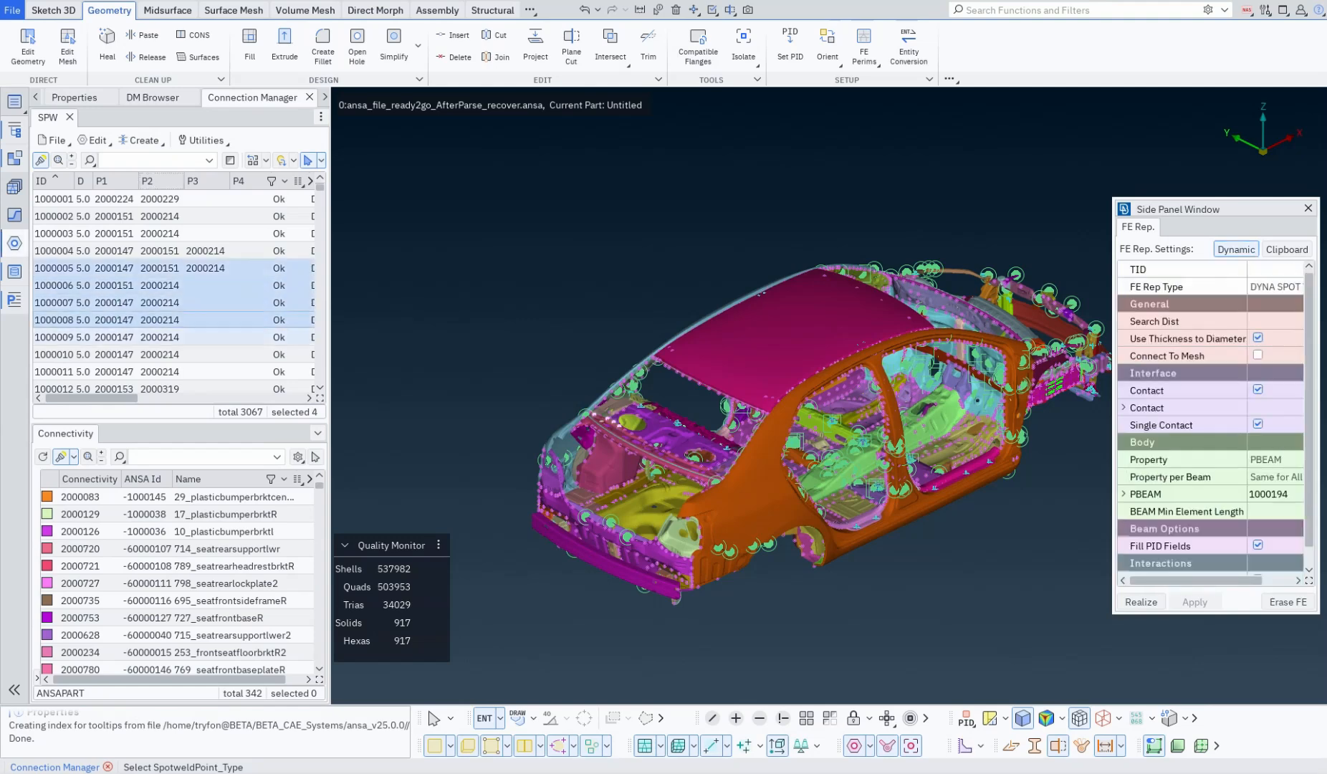
left_click_drag(1113, 613, 1090, 651)
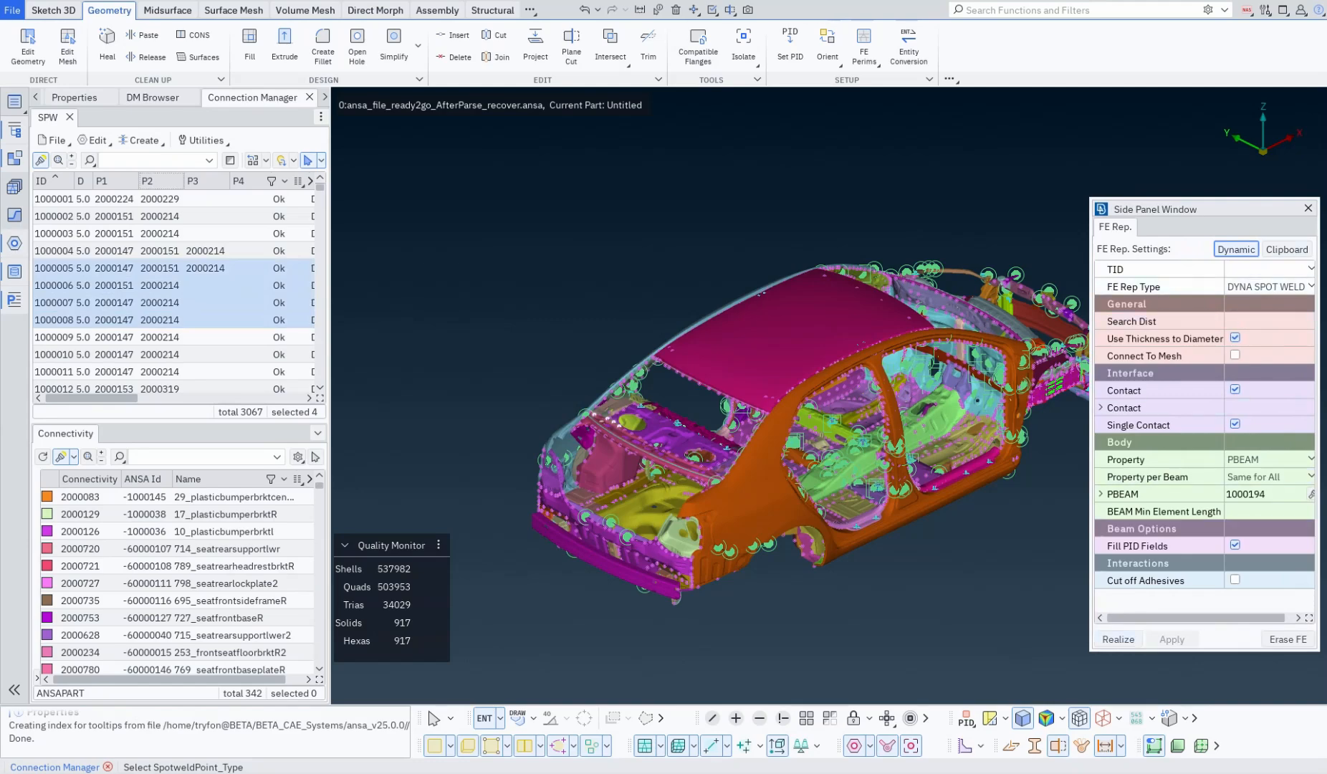
left_click(1118, 639)
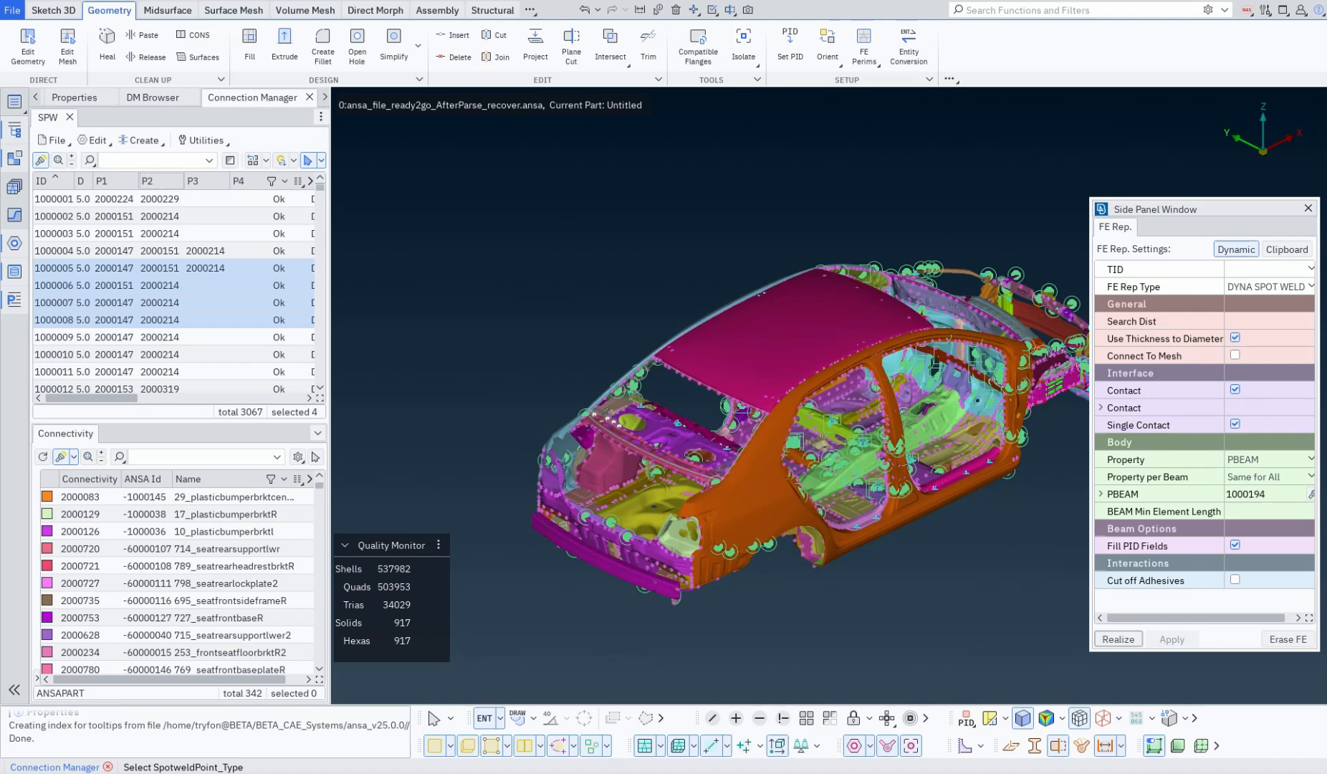
left_click(1308, 209)
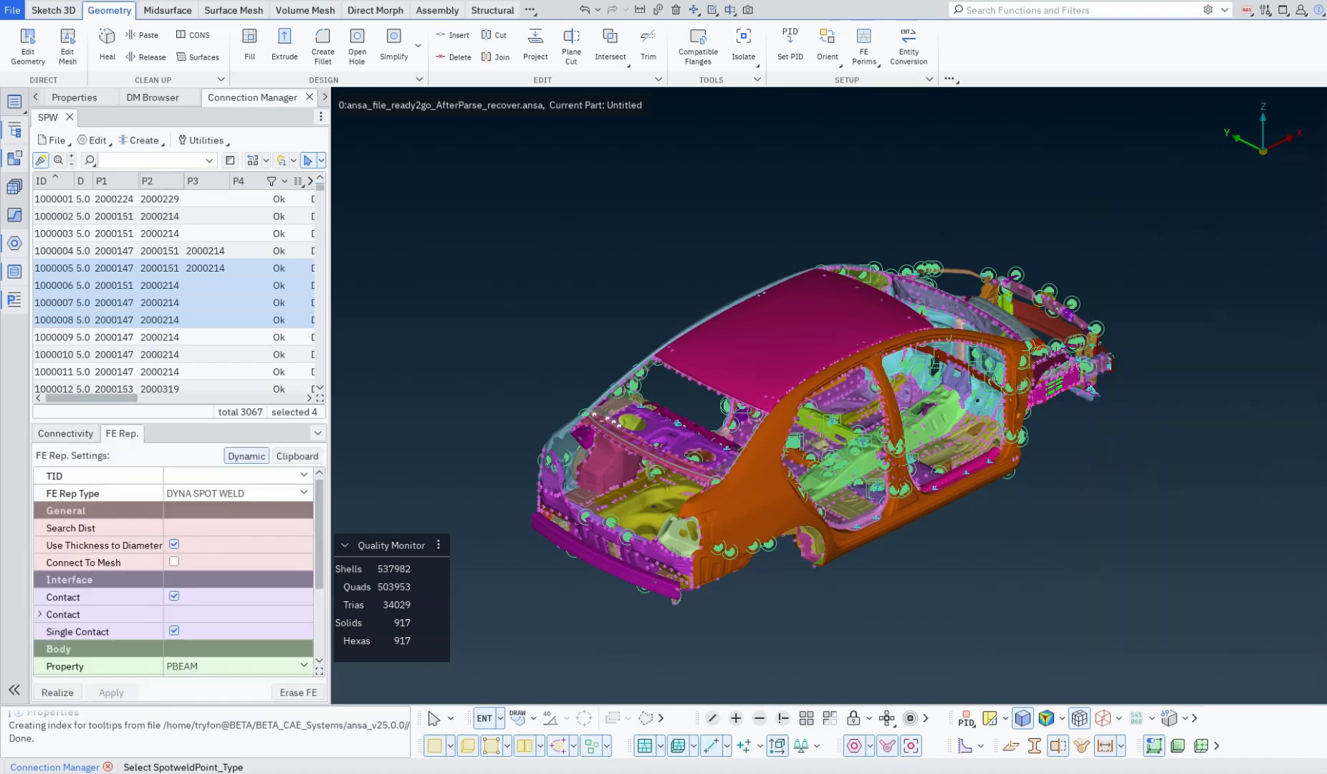
Step: Open Batch Mesh, dock it as a tab after the Connection Manager, and close it again
left_click(13, 101)
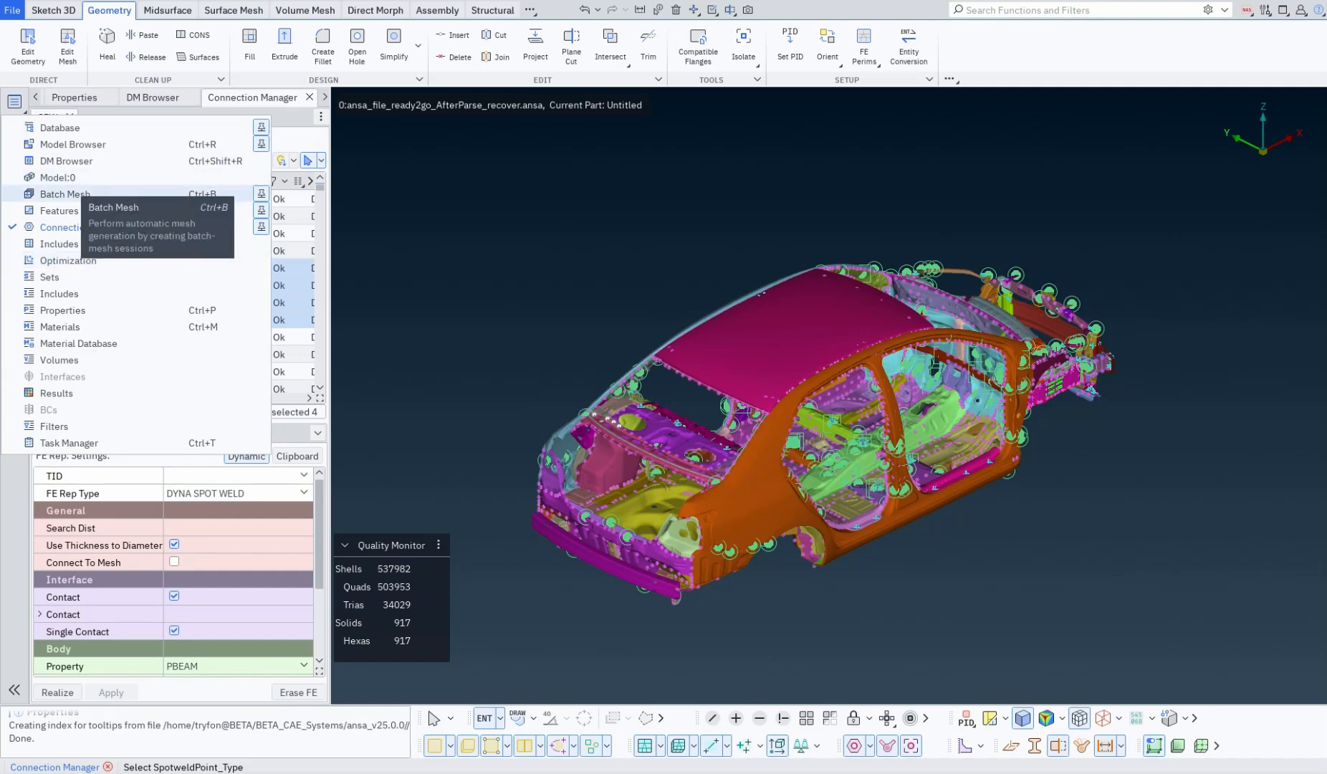
left_click(64, 193)
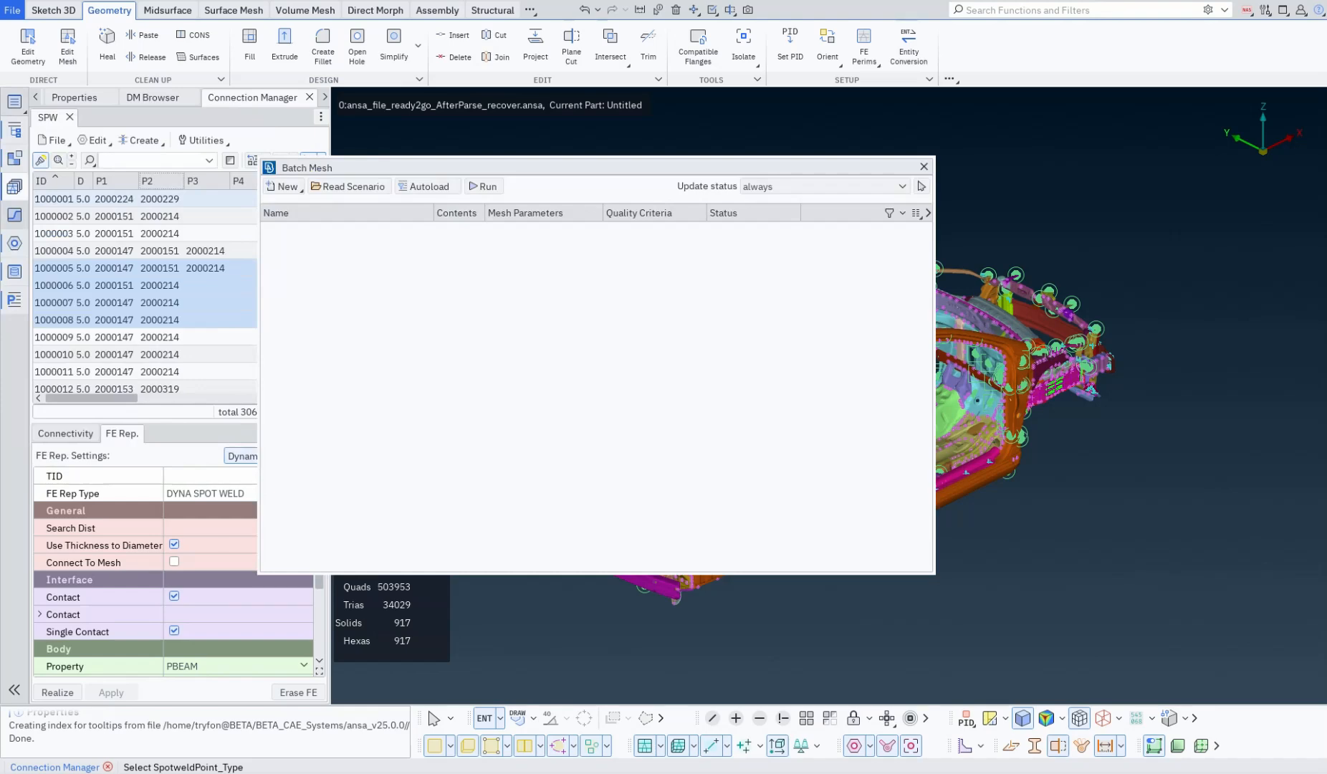
left_click_drag(307, 168, 287, 97)
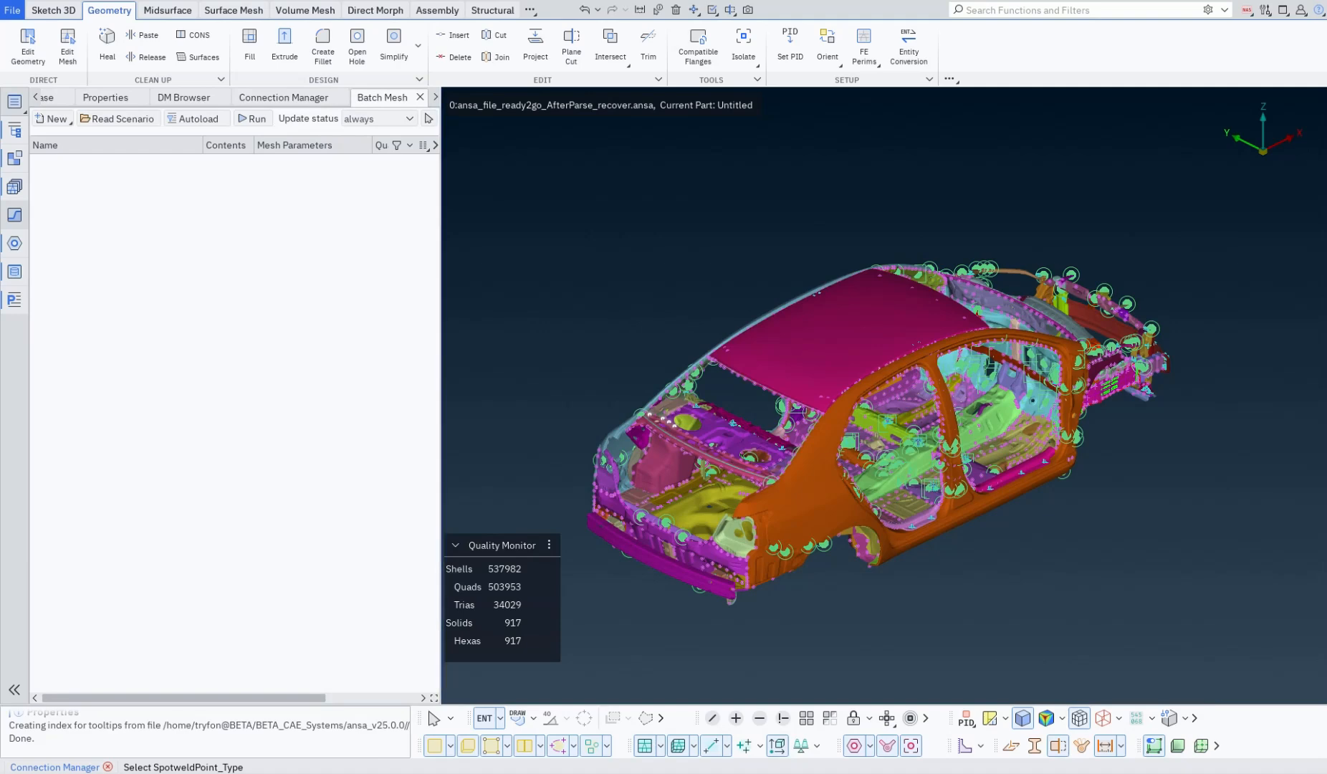
left_click(420, 97)
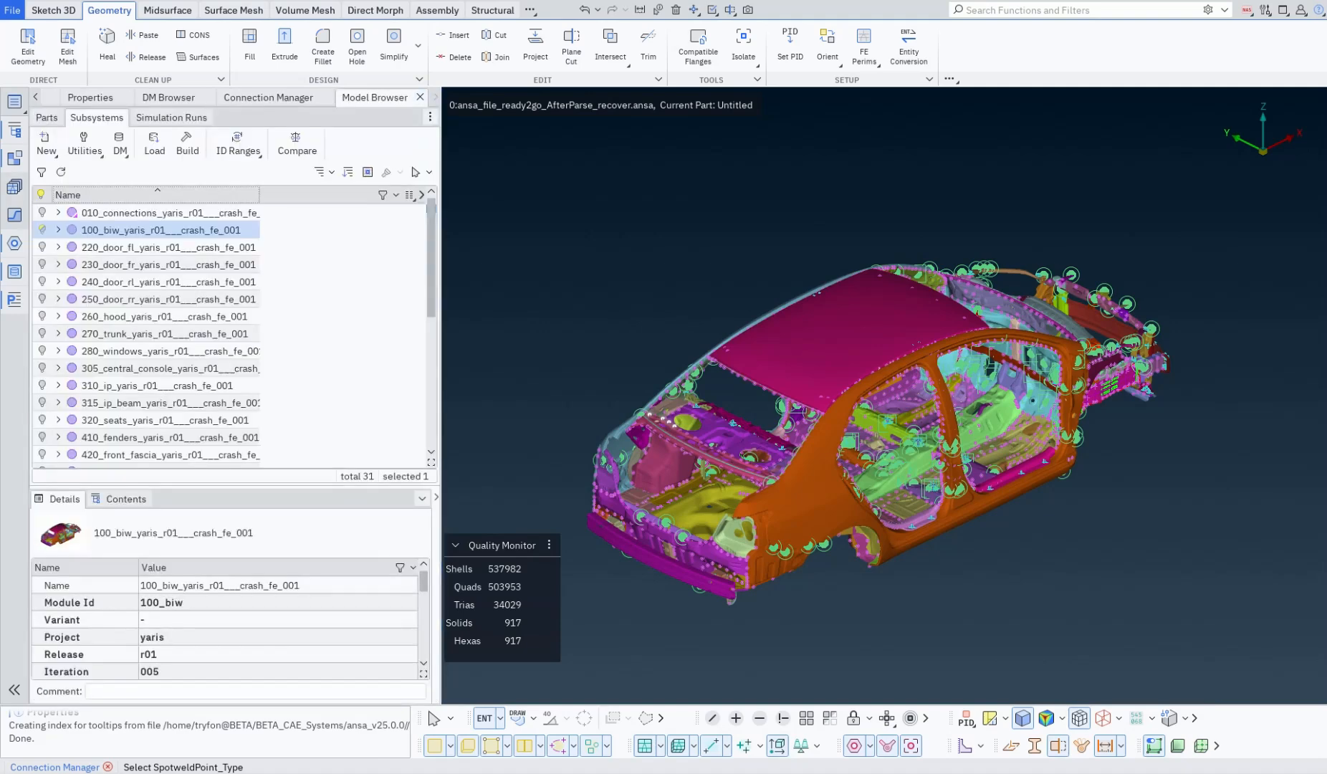
Step: Dock the Optimization Tool as a tab before the Model Browser, and close and reopen it in its docked place
left_click(14, 101)
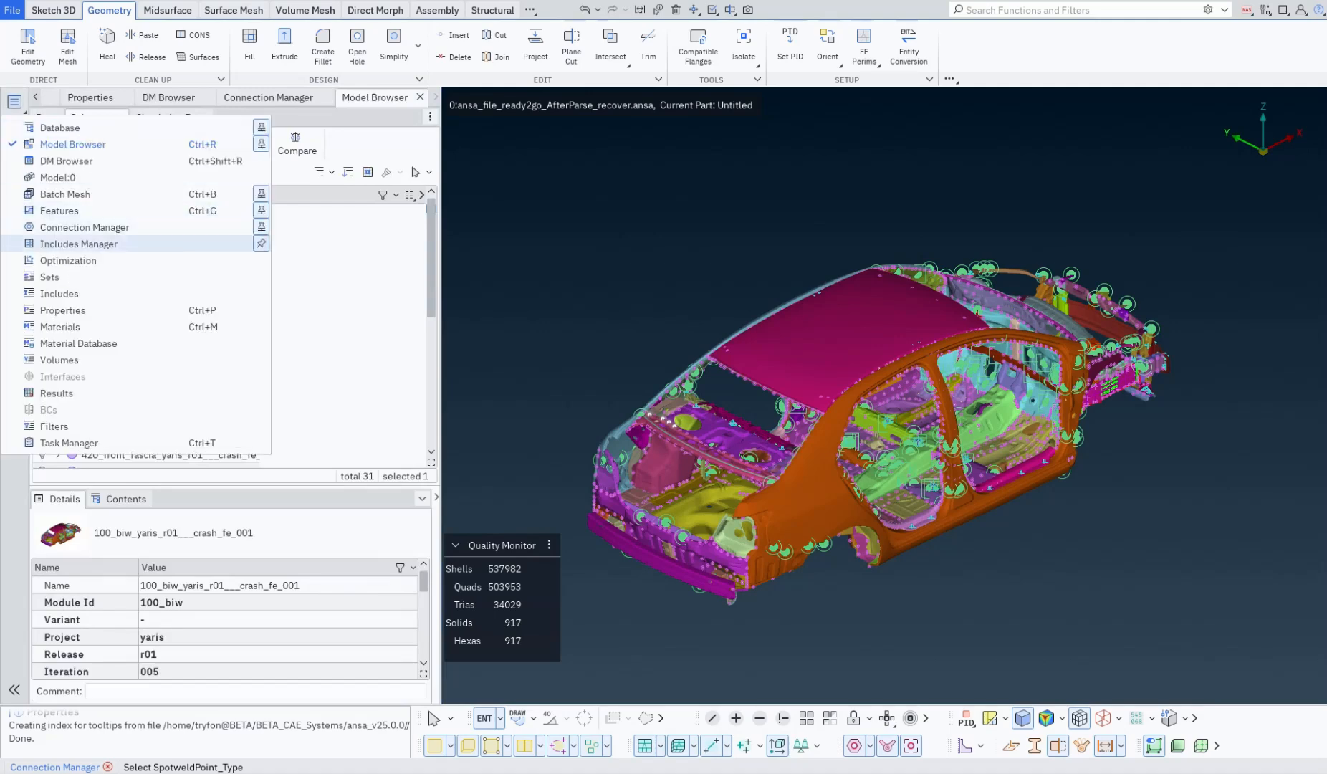
left_click(68, 260)
left_click_drag(387, 84, 385, 89)
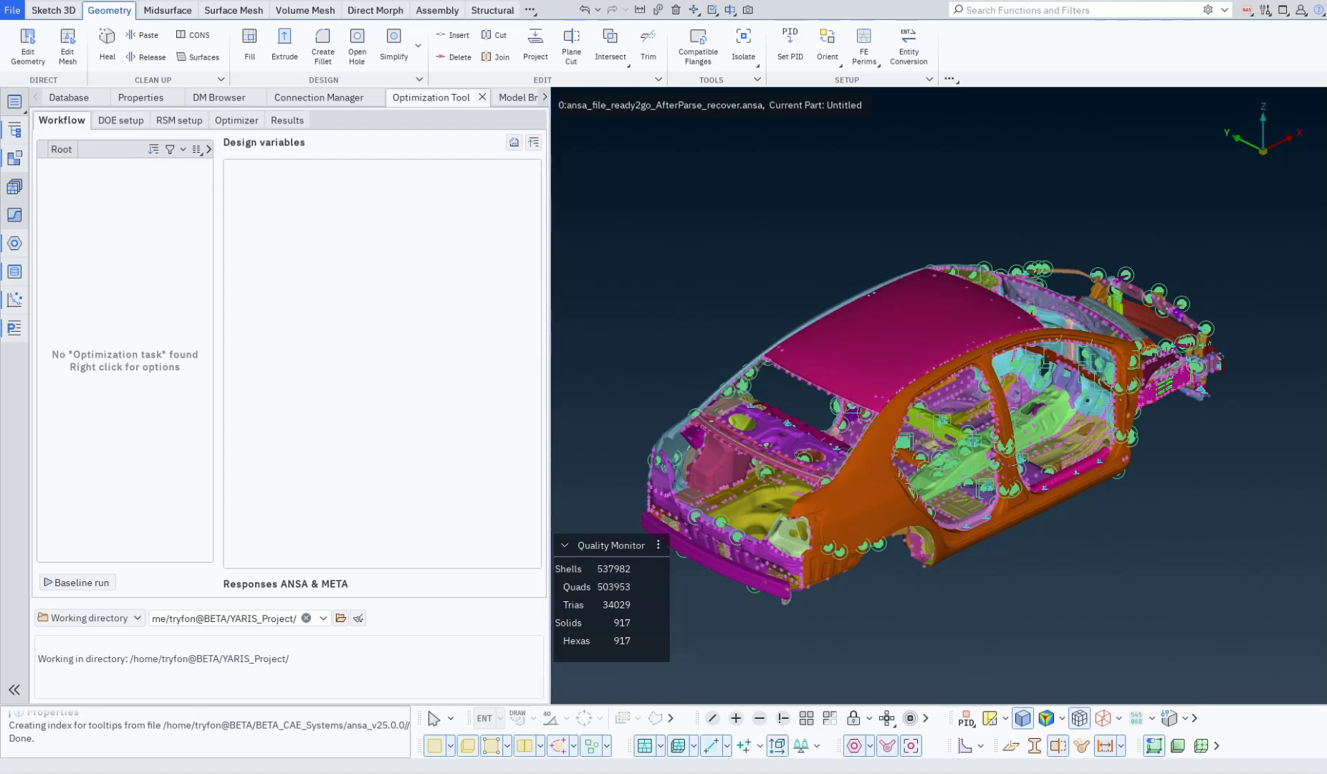
left_click(482, 97)
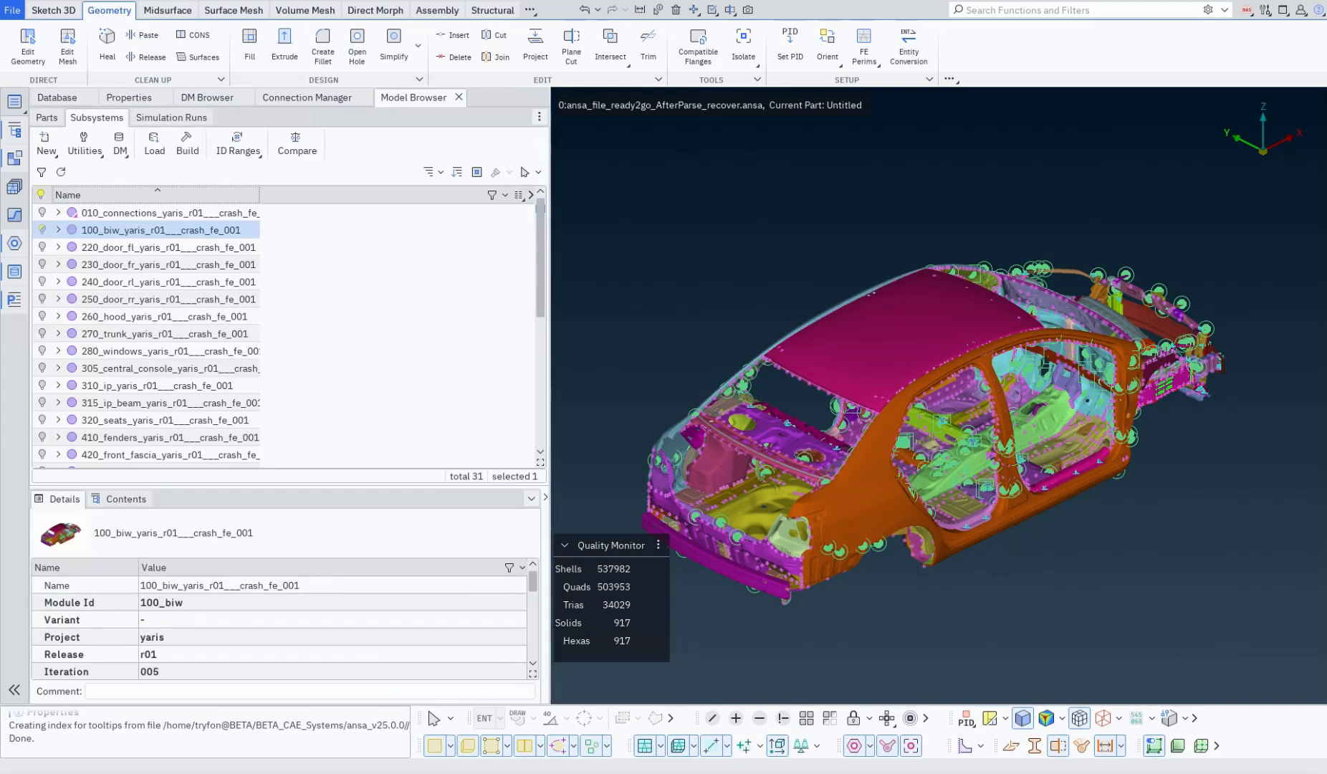
left_click(14, 101)
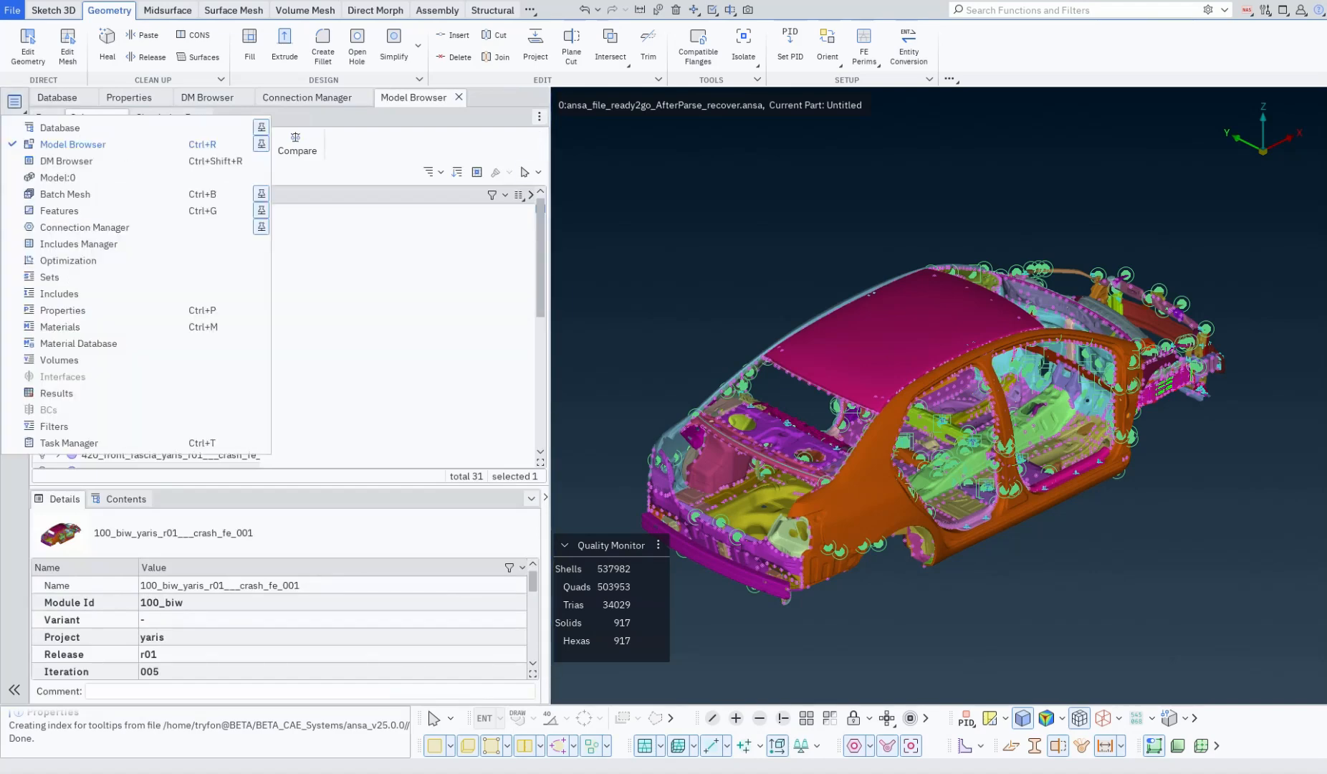
left_click(69, 260)
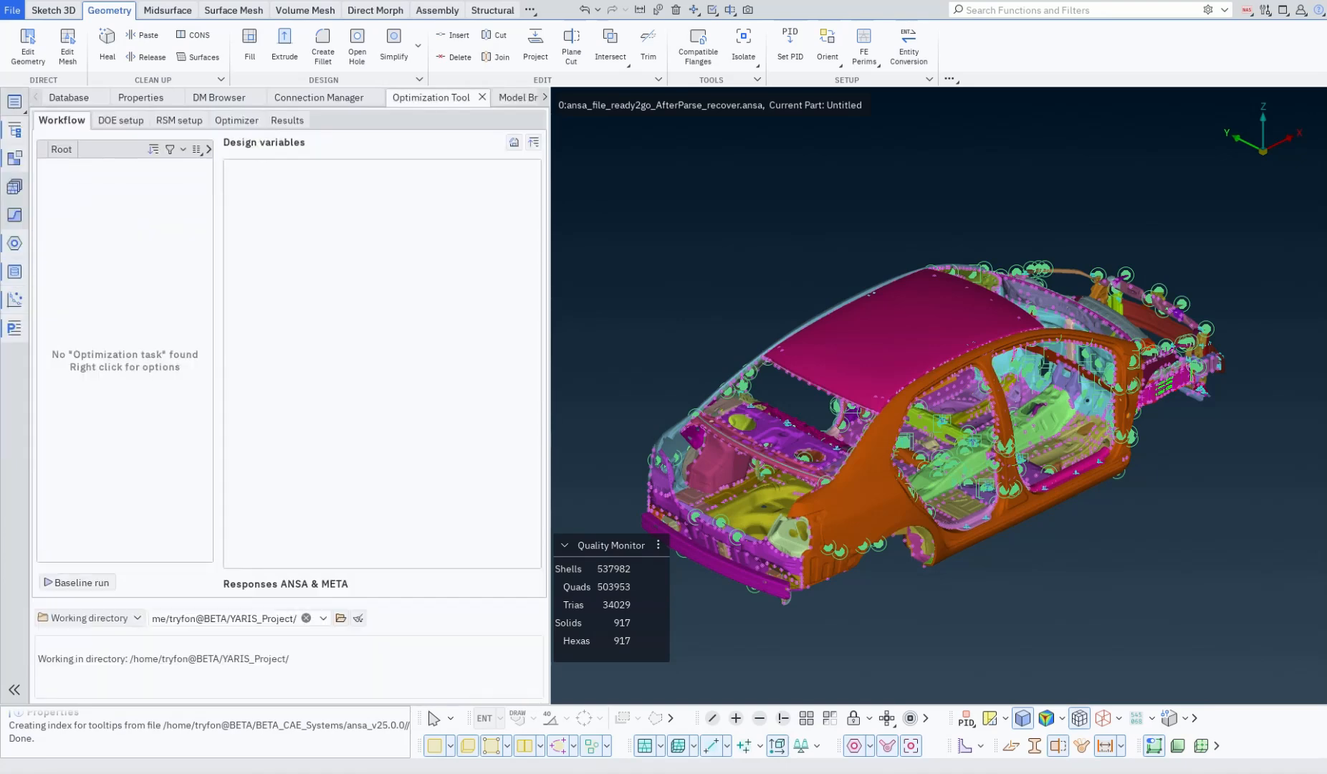
Step: Remove the Optimization Tool, Connection Manager, DM Browser, Properties and Model Browser tabs, keeping only the Database docked
right_click(440, 101)
left_click(477, 131)
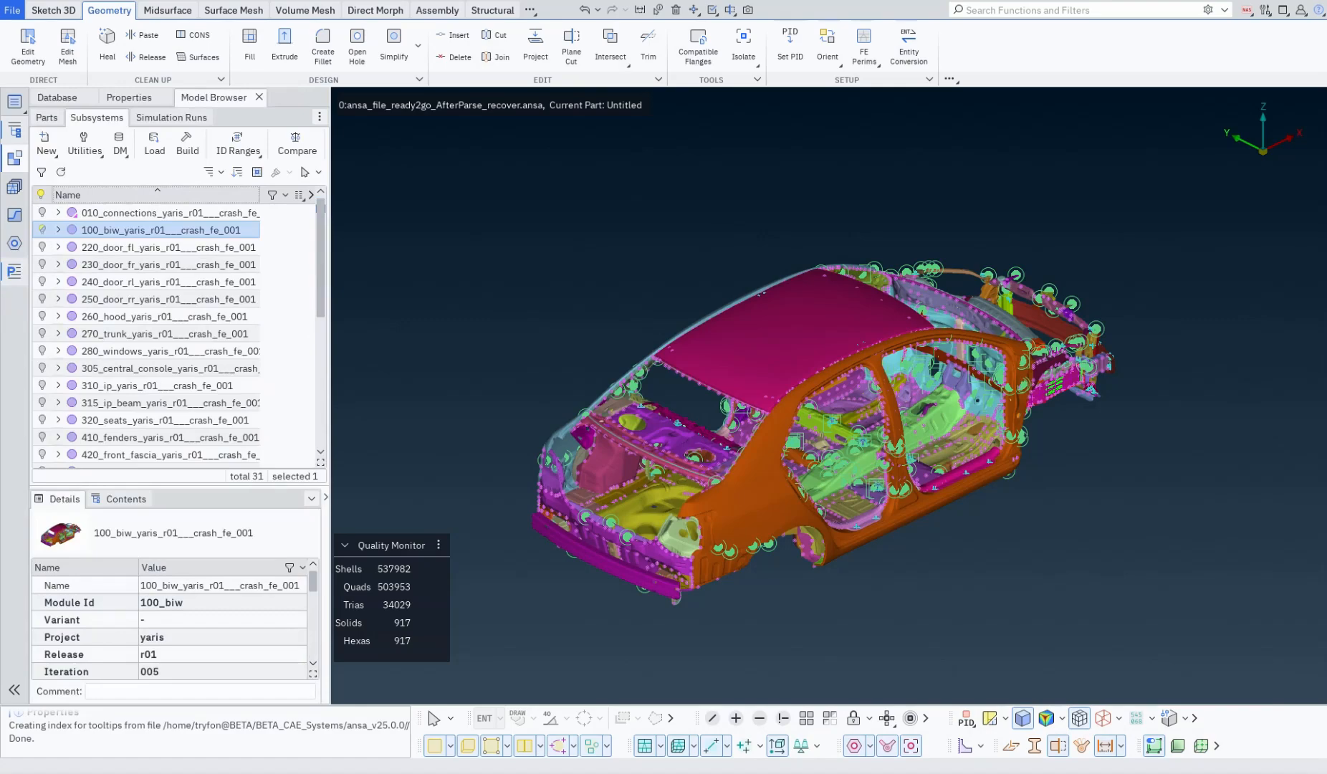
left_click(129, 97)
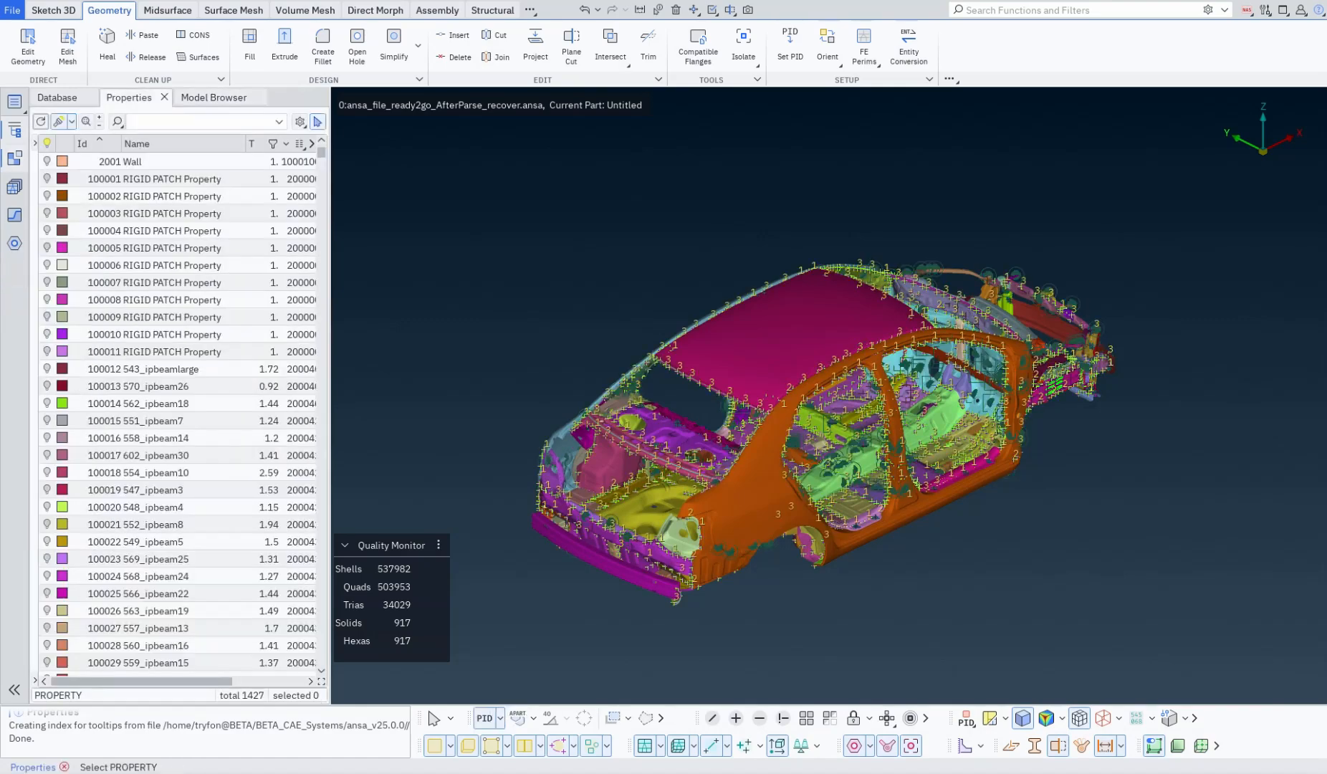
left_click(164, 97)
left_click(184, 98)
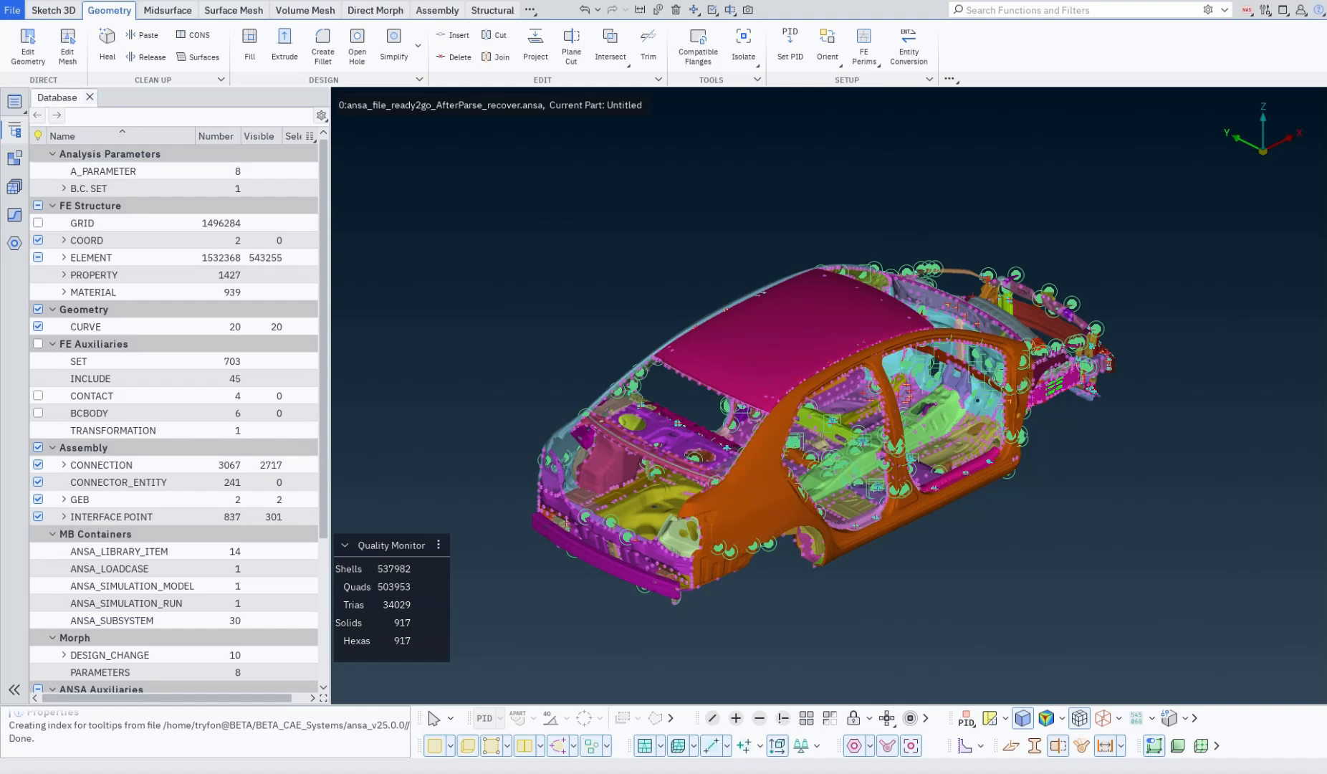
Step: Close the docked Database and repeatedly show and hide it, ending with it displayed
left_click(89, 97)
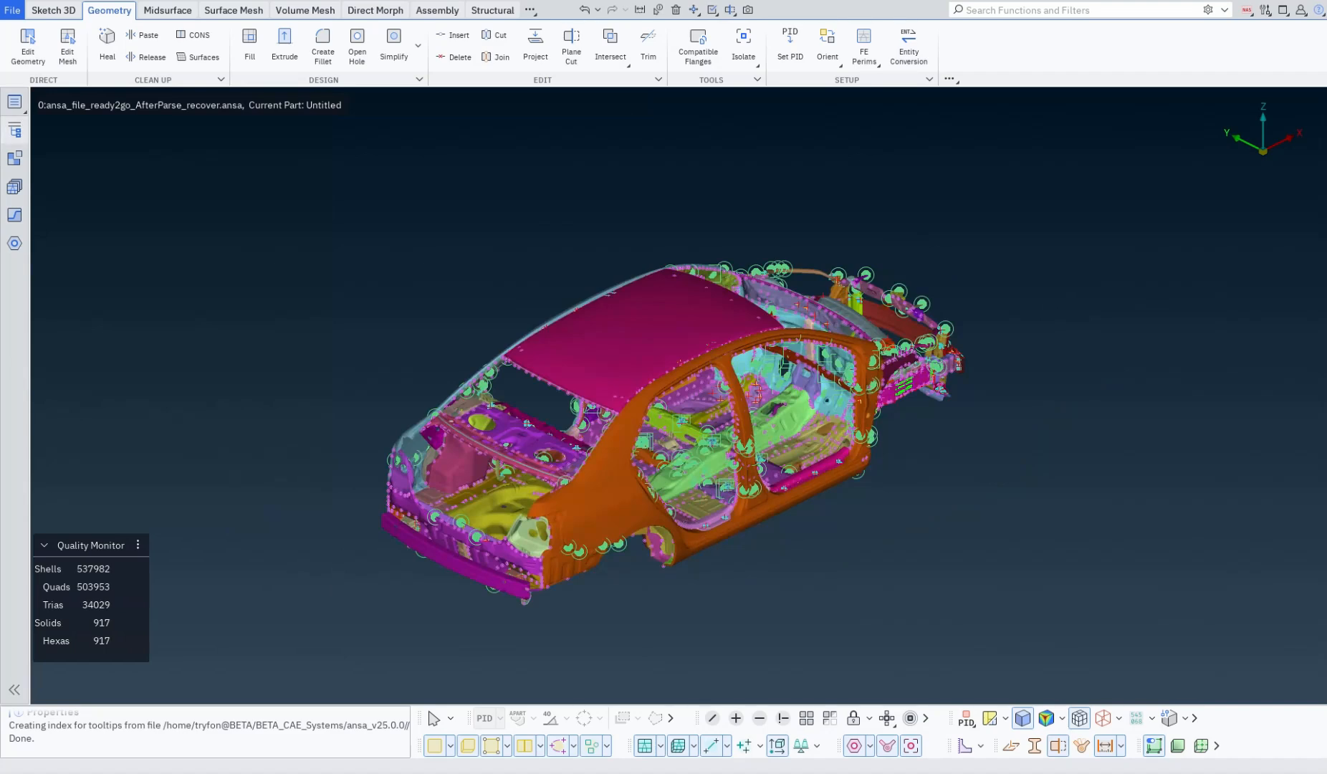
left_click(14, 129)
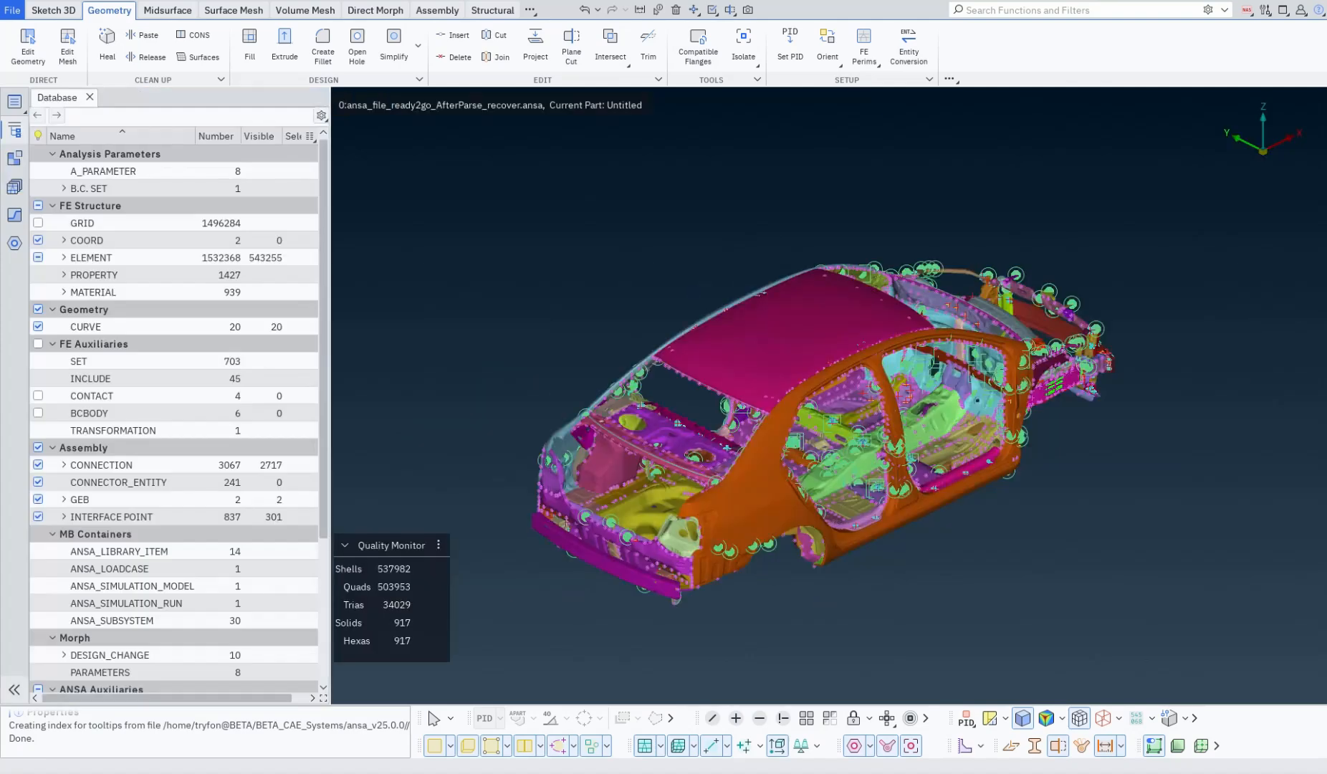
left_click(14, 130)
left_click(14, 129)
left_click(14, 130)
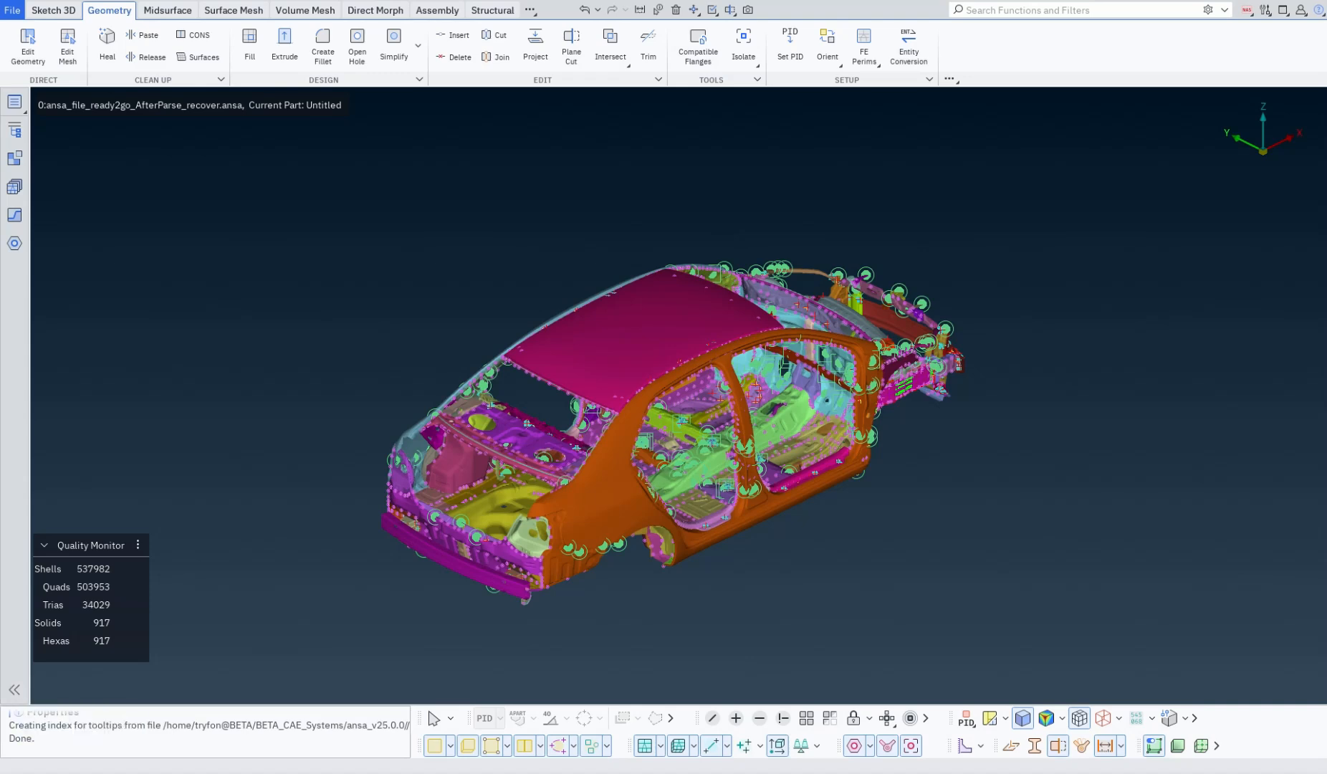
left_click(15, 130)
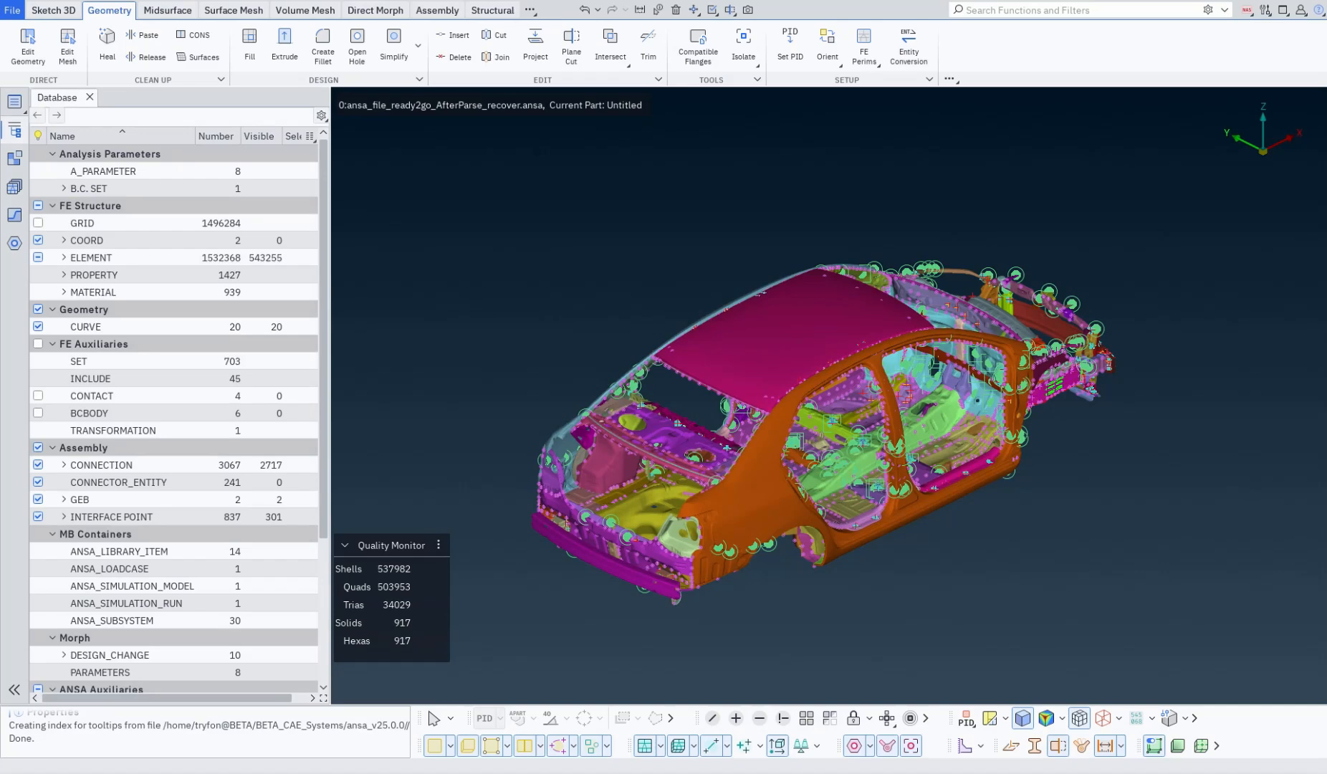
Step: Switch auto-hide of the left dock area on and off, and hide and redisplay the Database
left_click(14, 690)
left_click(15, 689)
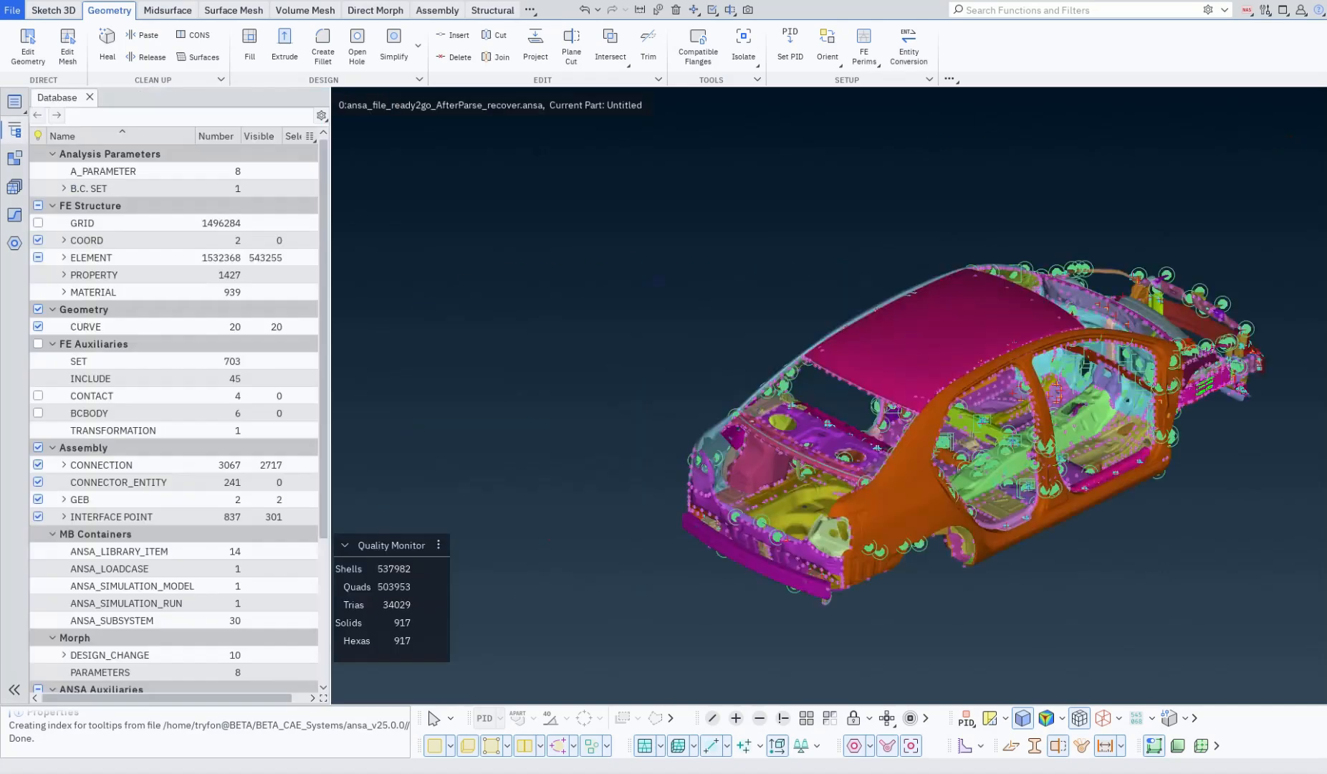
left_click(14, 130)
left_click(14, 130)
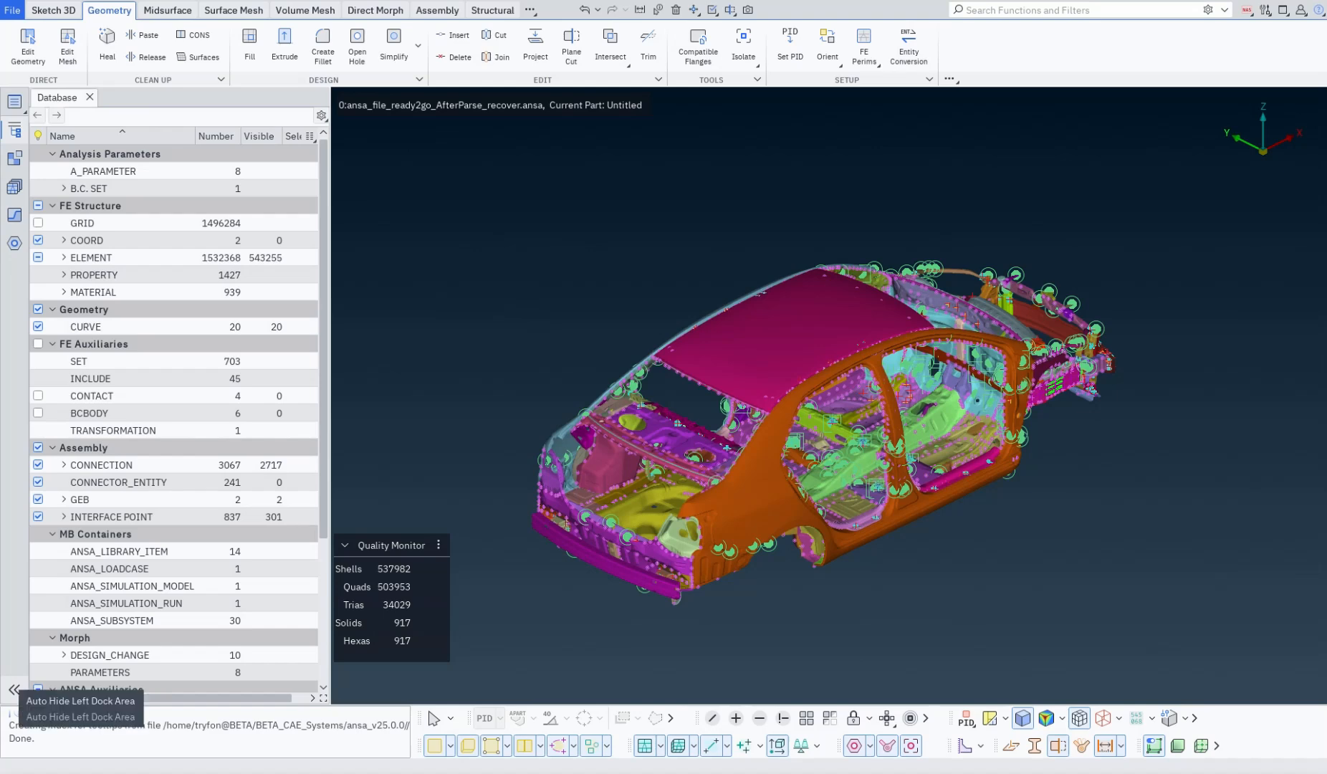
Step: Open the Model Browser beside the Database, and auto-hide the left dock area so the browser displays over the model view
left_click(14, 157)
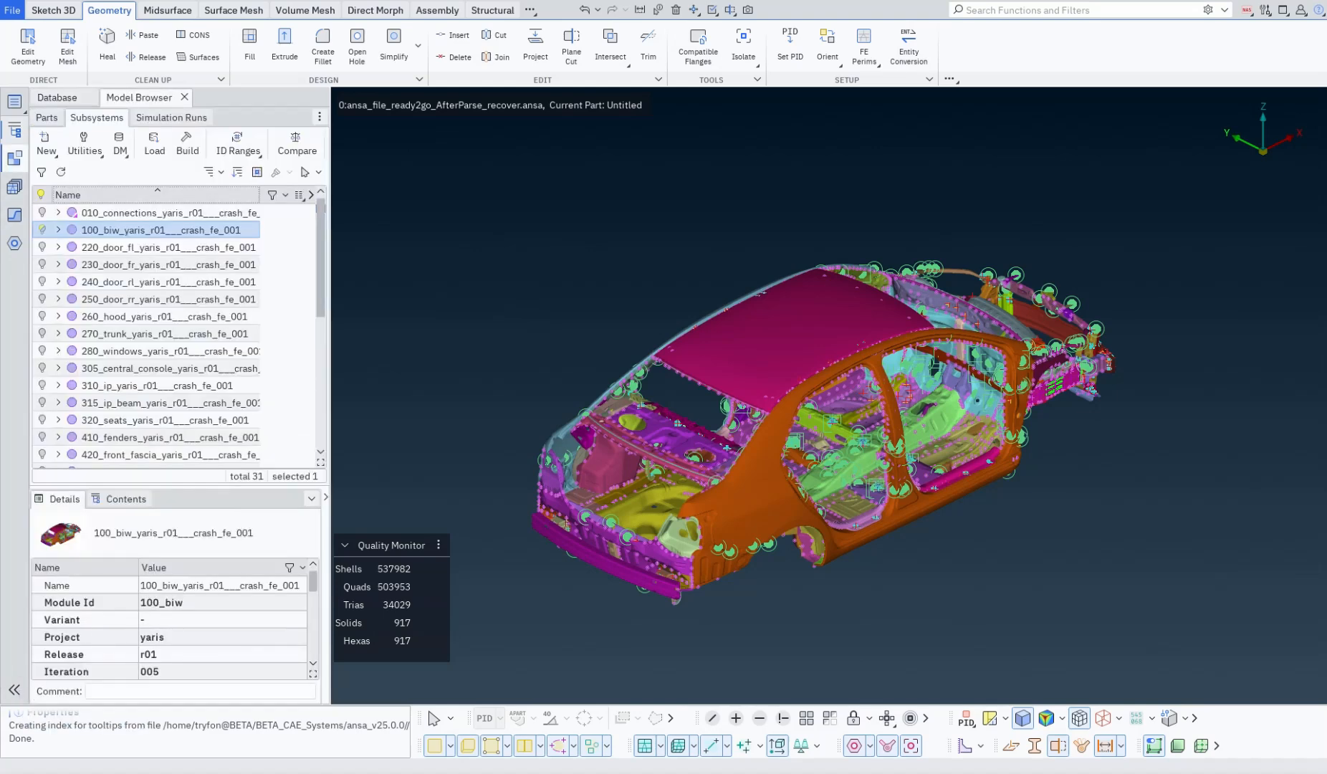
left_click(14, 690)
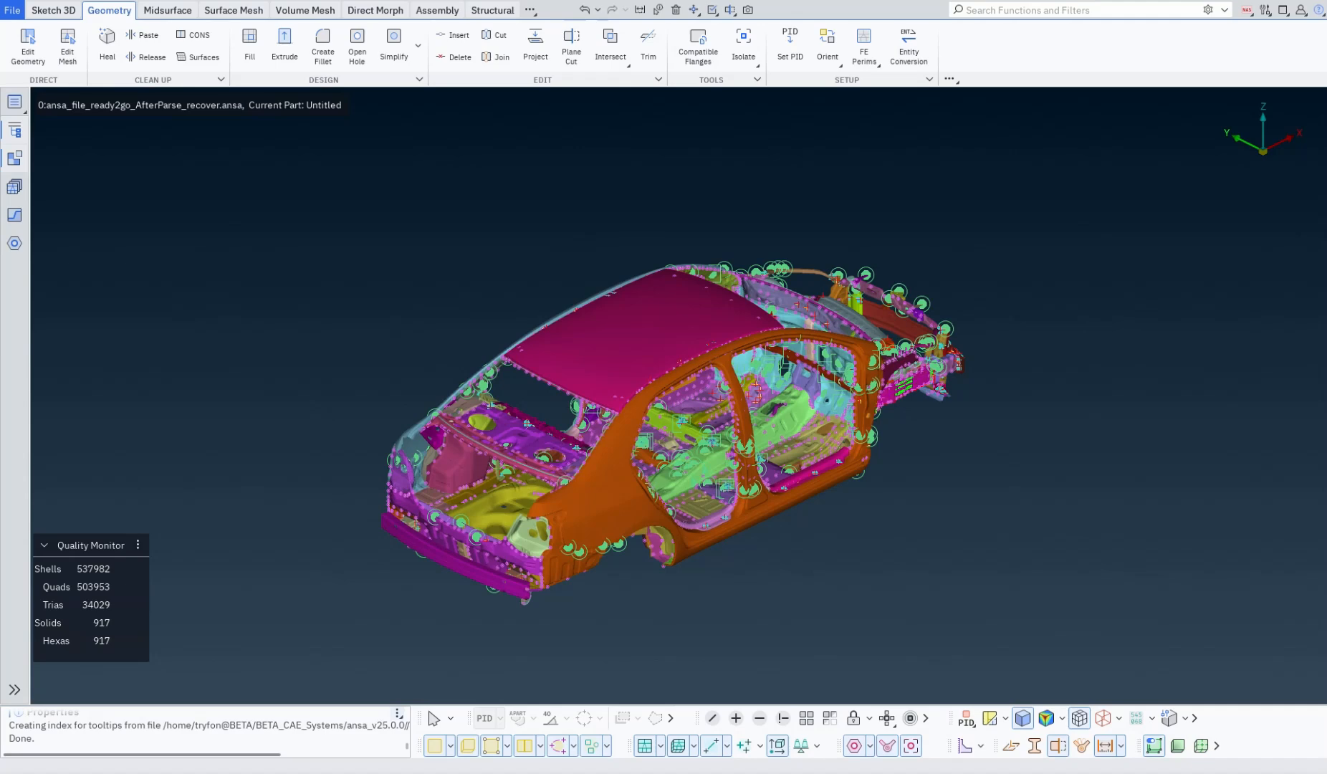
left_click(14, 158)
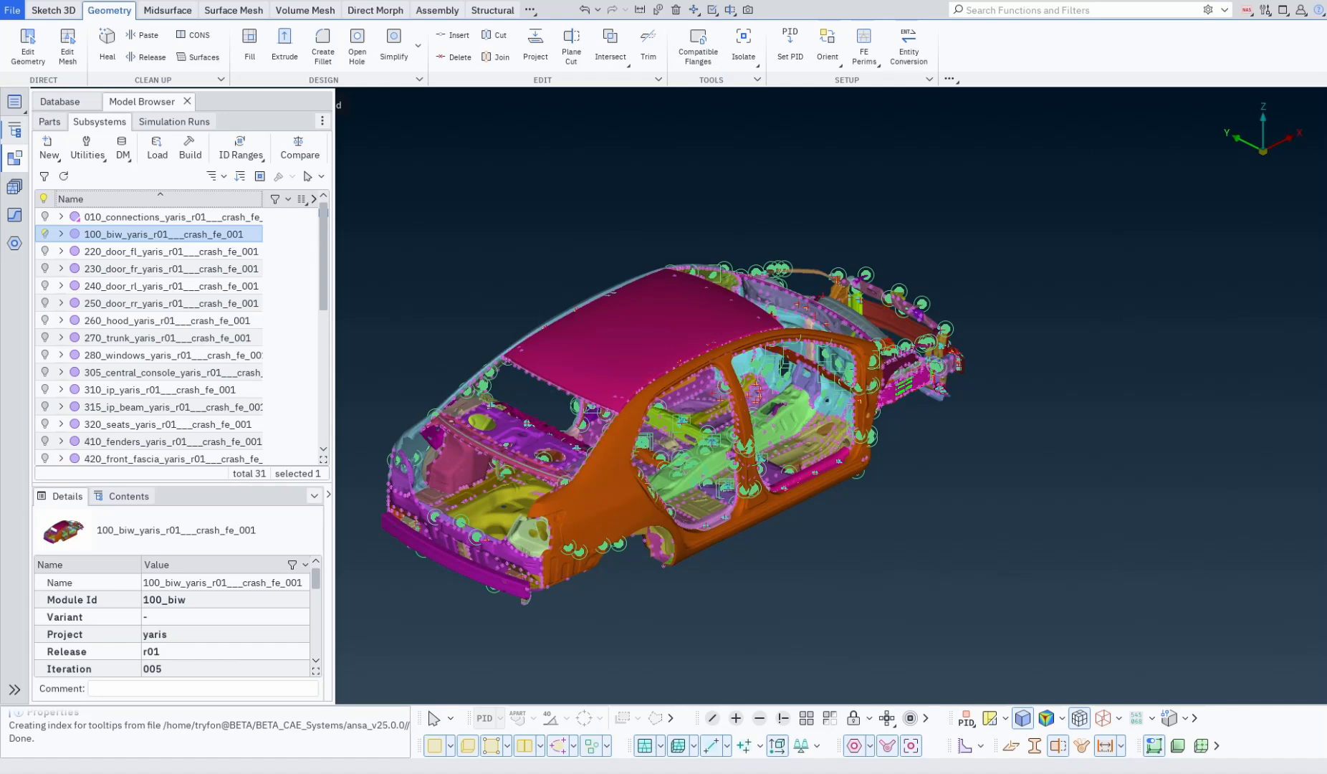
Step: Close the Model Browser, and hide and redisplay the Database overlay in the auto-hidden dock area
left_click(187, 101)
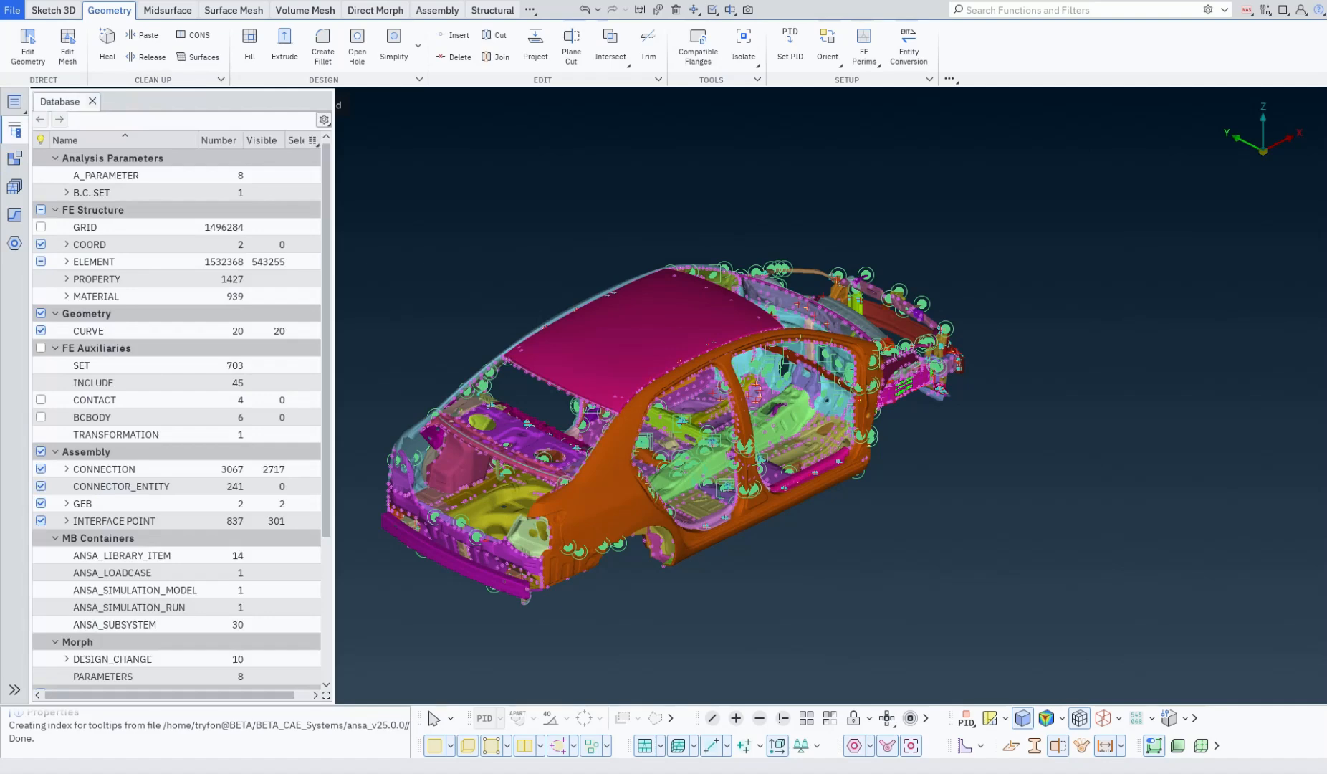
left_click(14, 129)
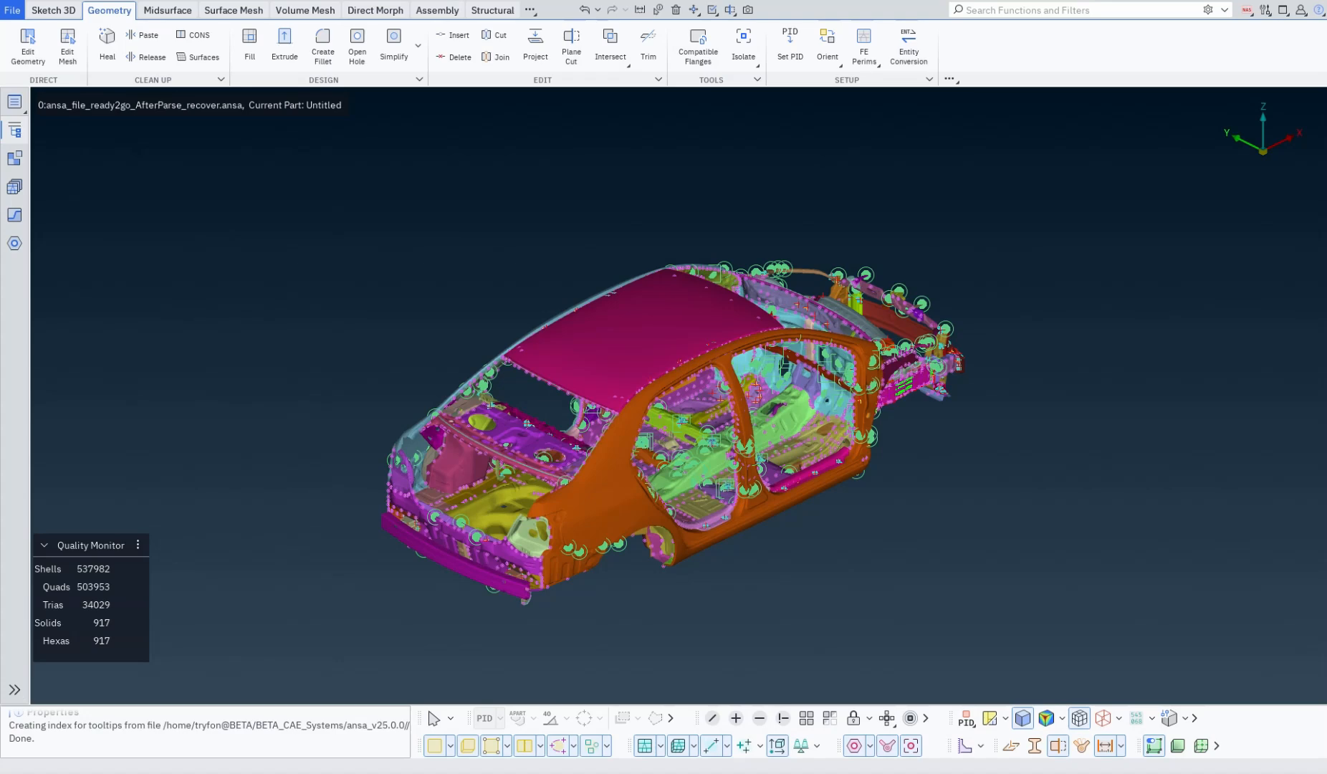
left_click(14, 130)
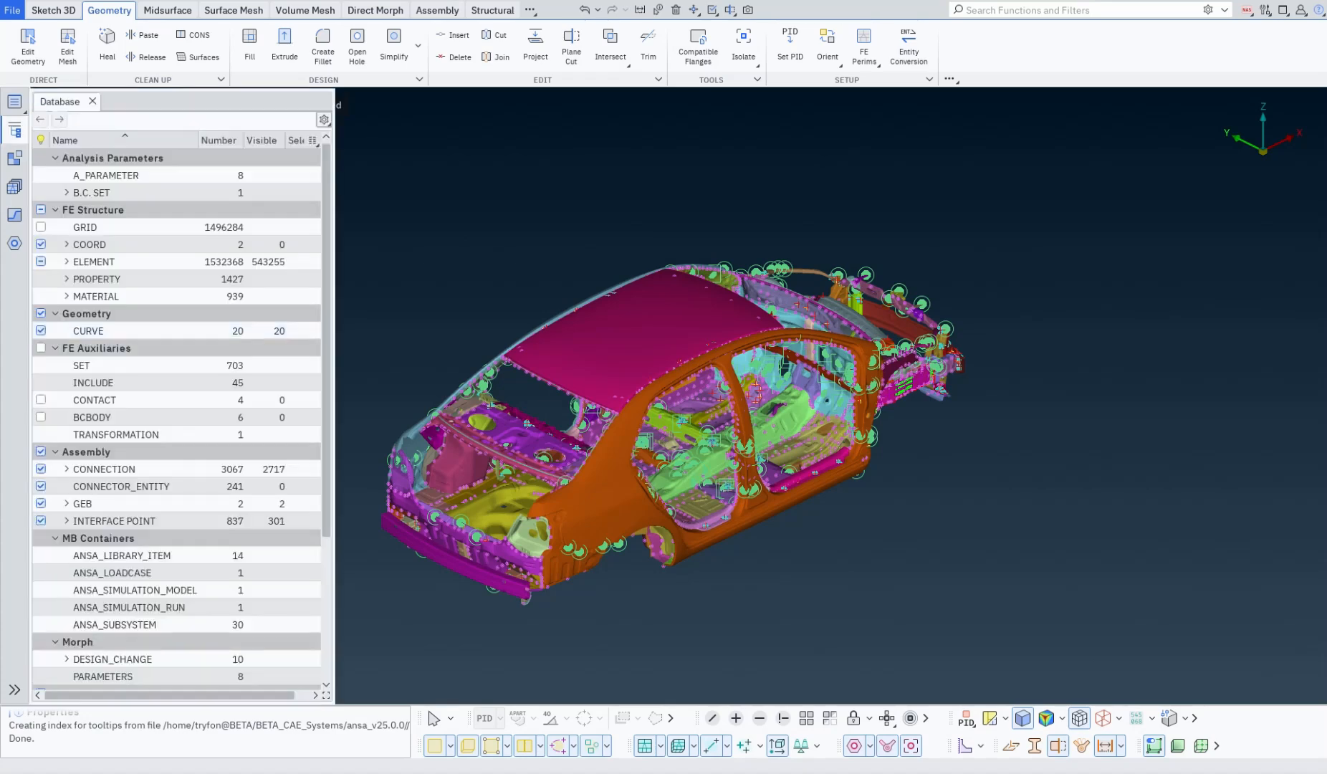
left_click(14, 129)
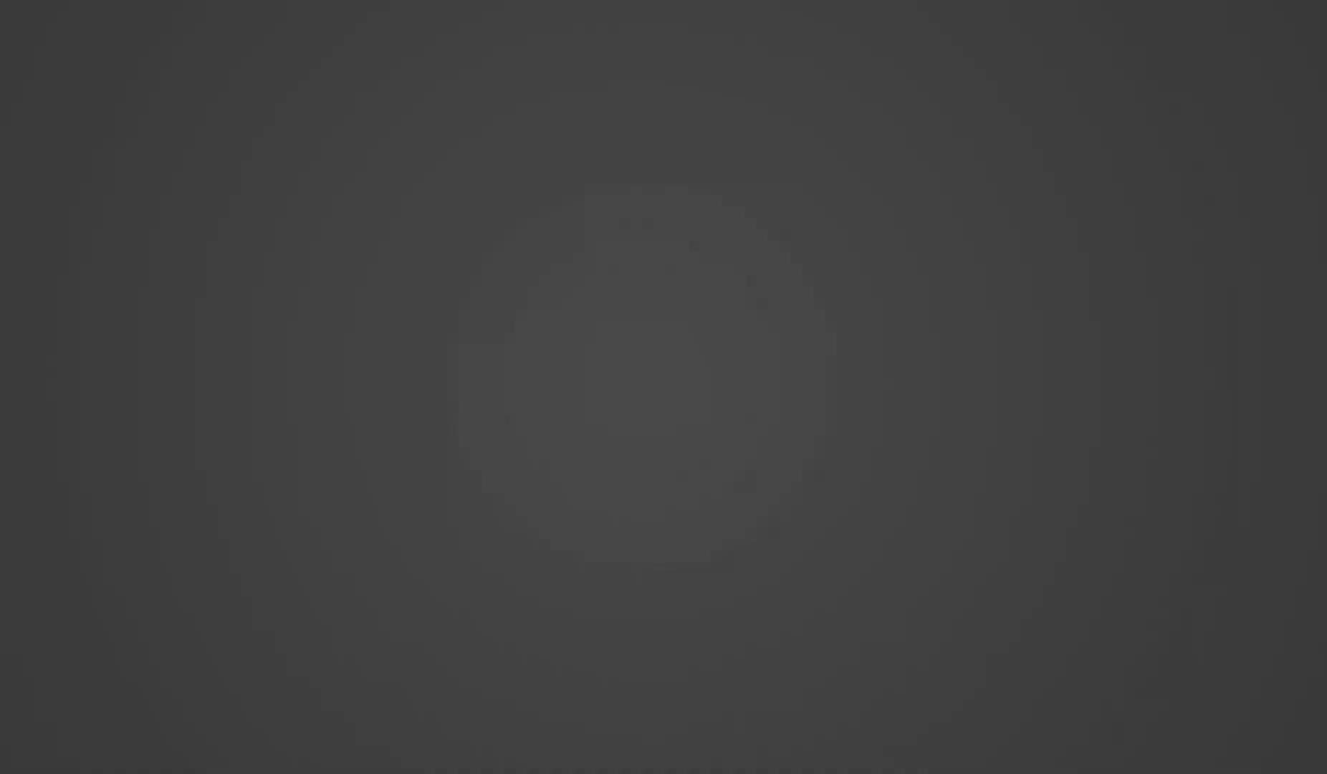